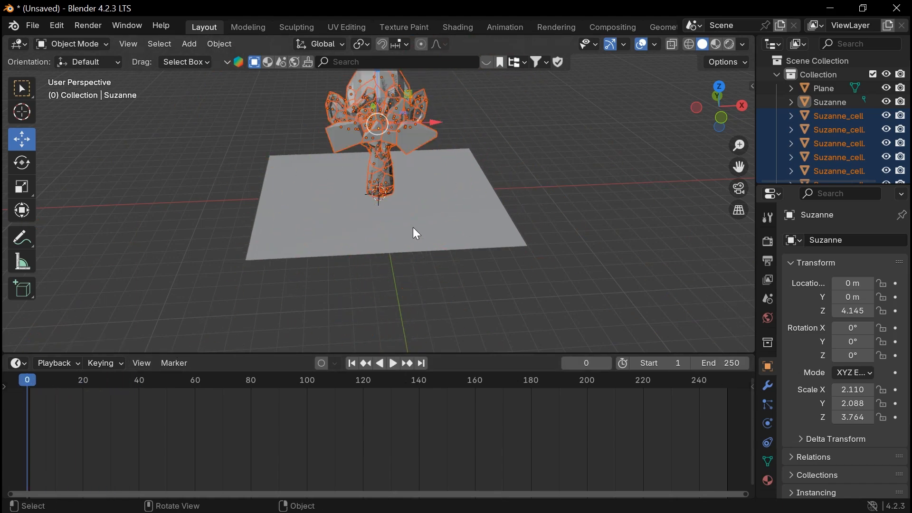
Step: Delete the original unfractured monkey during playback of the shatter simulation and select the ground plane
key(space)
middle_drag(384, 145, 469, 142)
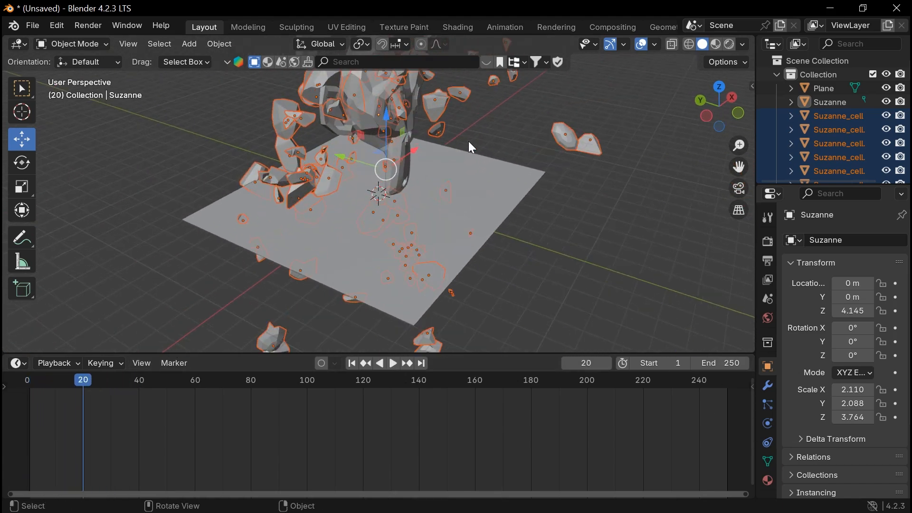
click(398, 167)
middle_drag(398, 167, 432, 122)
key(Delete)
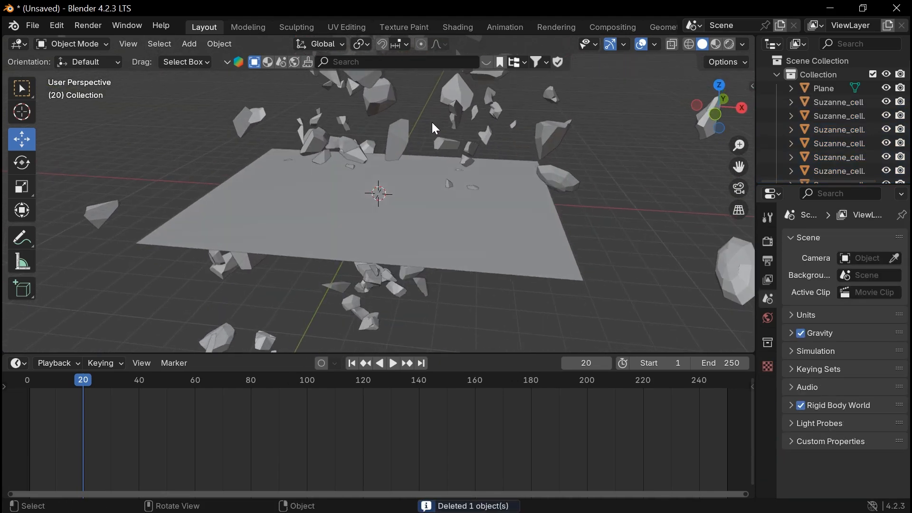
click(295, 230)
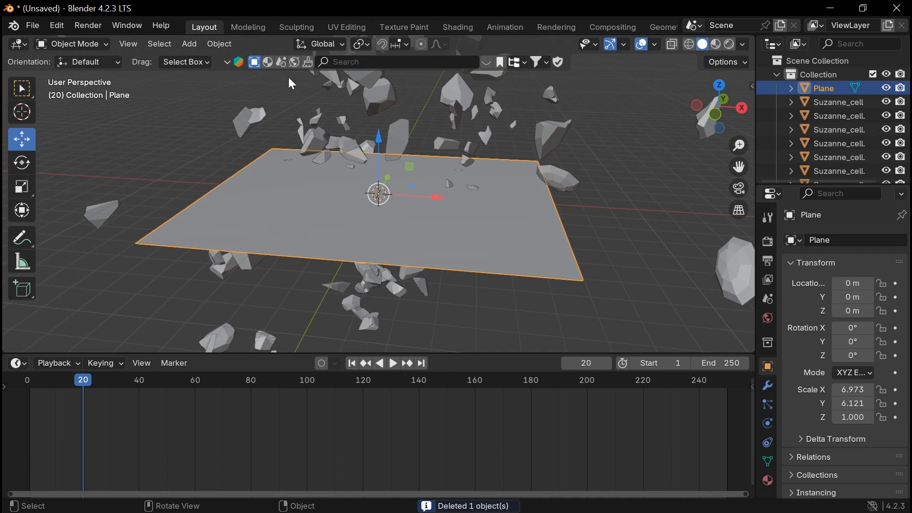
click(220, 43)
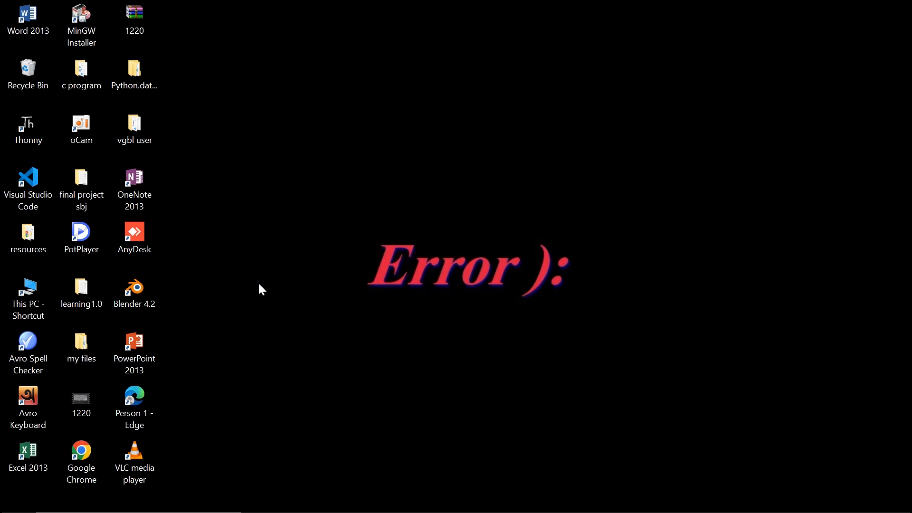
Step: Launch Blender 4.2 and delete the default camera, cube and light from the new scene
double_click(140, 303)
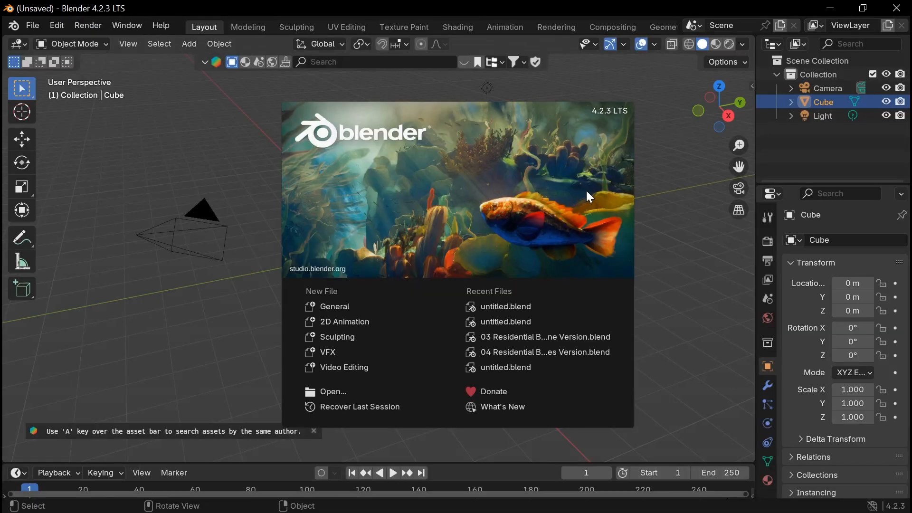
click(661, 240)
drag(614, 314, 112, 144)
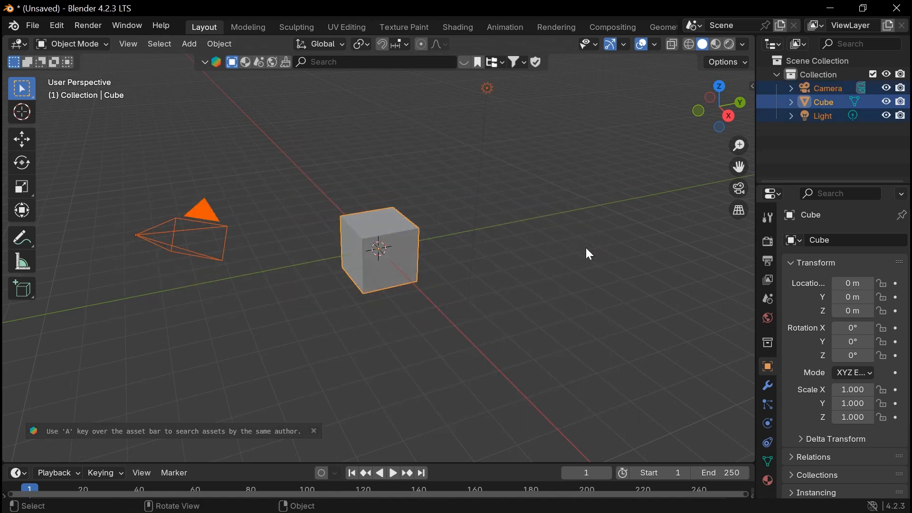
key(x)
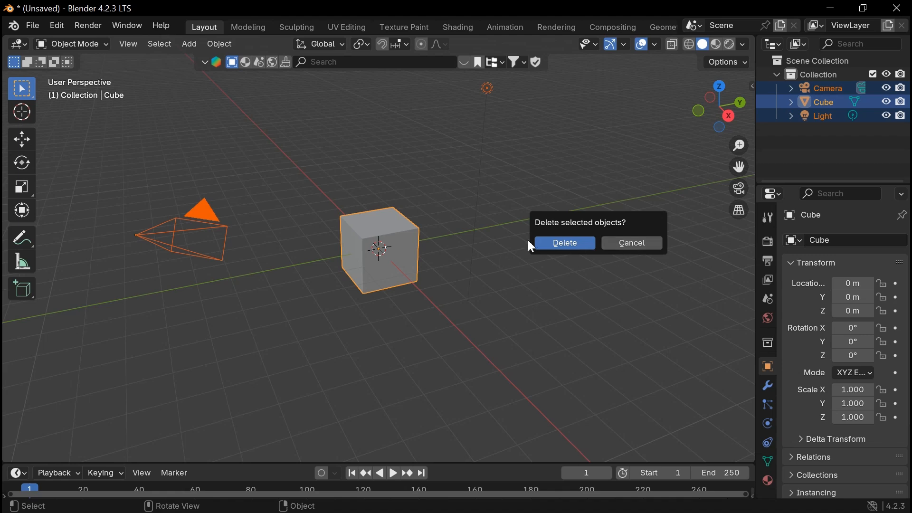
click(567, 246)
middle_drag(423, 270, 376, 235)
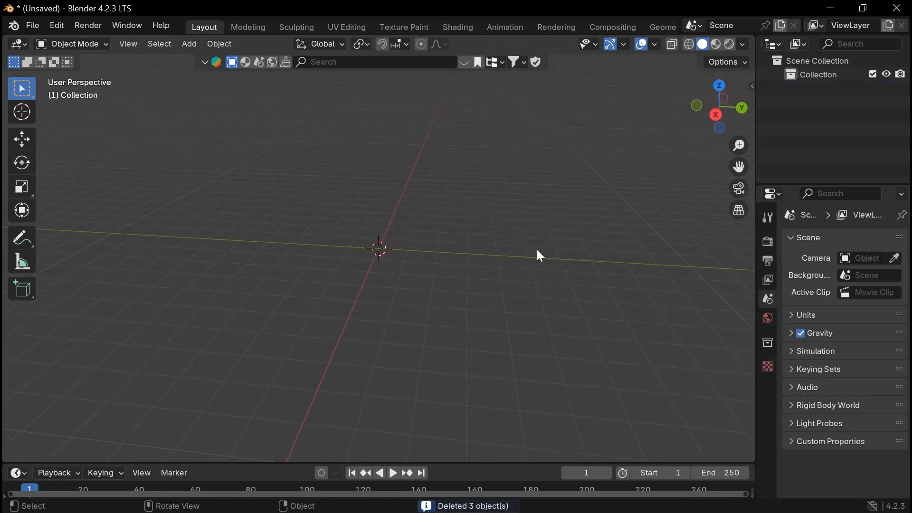
Step: Search the add-ons in the preferences for "cell" and make sure the Cell Fracture add-on is enabled
click(55, 27)
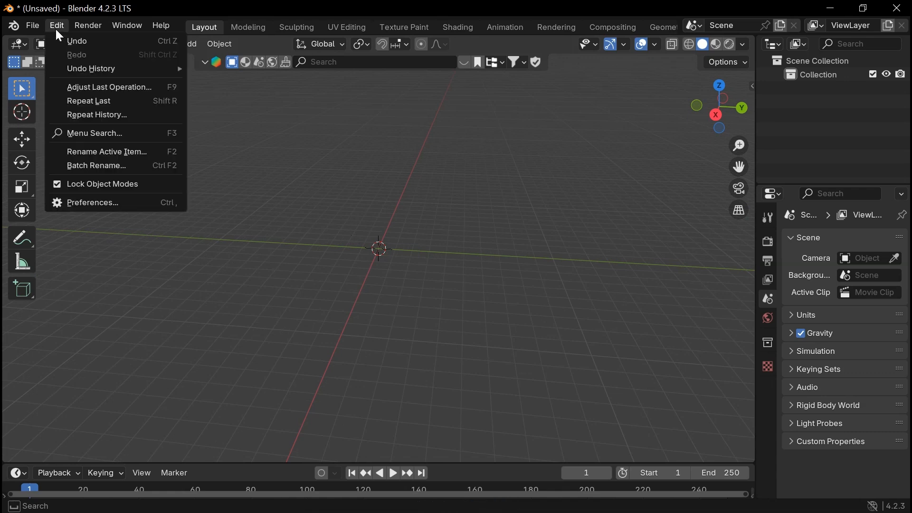
click(82, 201)
click(166, 38)
text(cell)
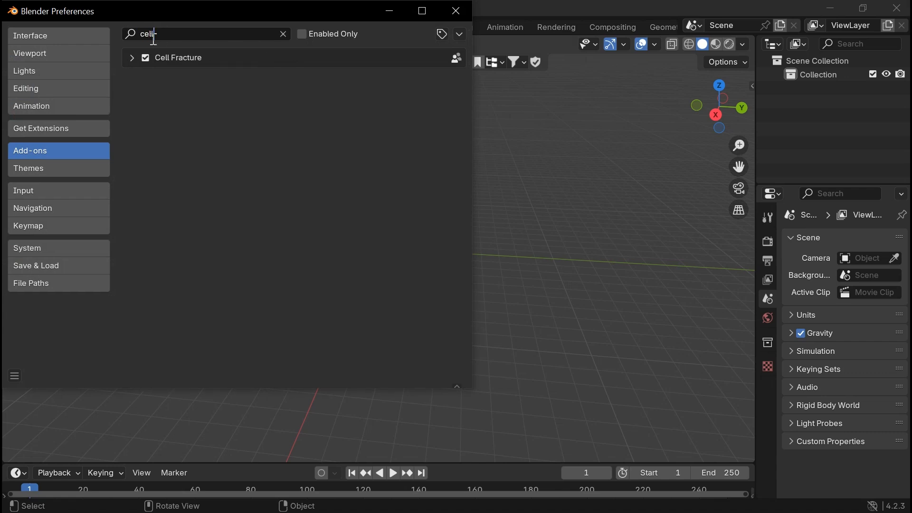
click(145, 59)
click(146, 59)
Step: Pick add-on-cell-fracture-v0.2.0.zip in Downloads for an install from disk, cancel the installation and close the preferences
click(460, 34)
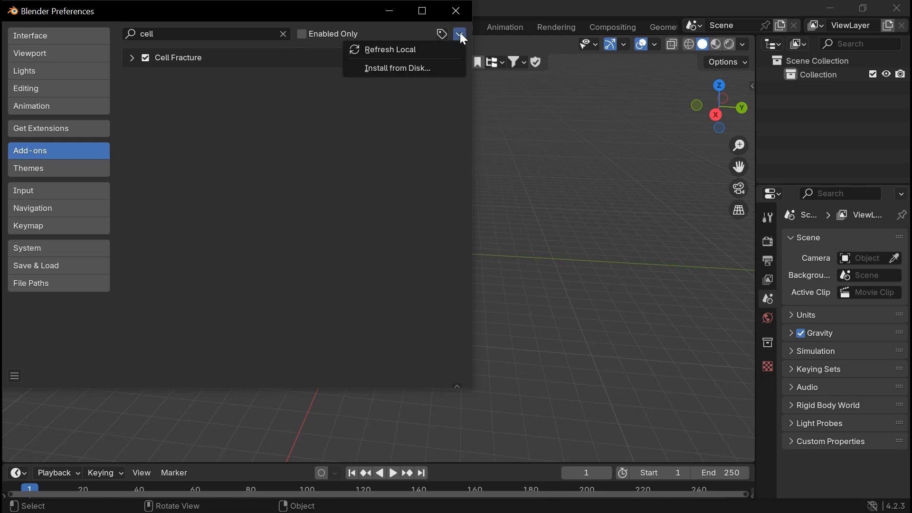
click(443, 67)
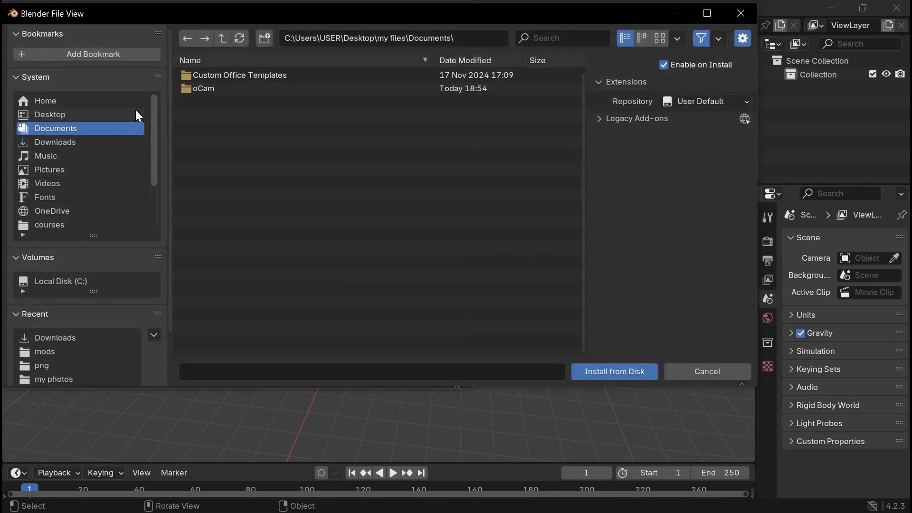
click(125, 141)
click(235, 75)
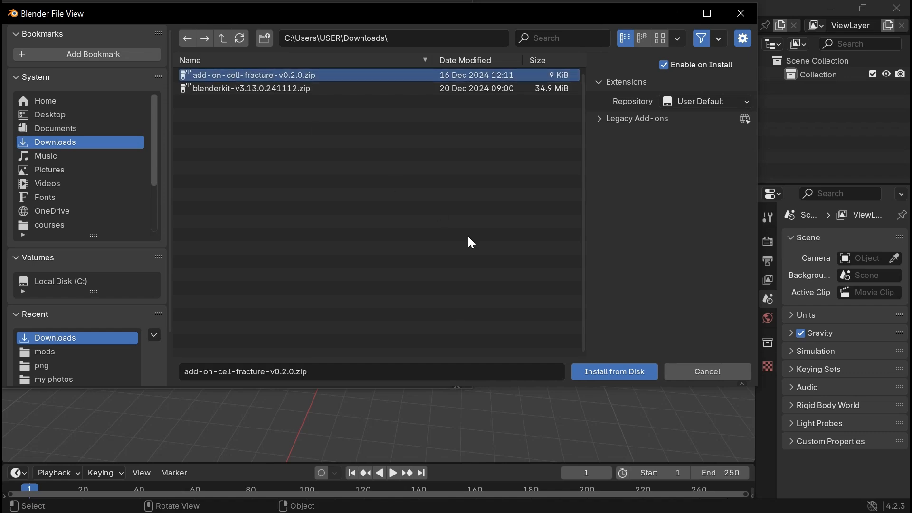
click(739, 374)
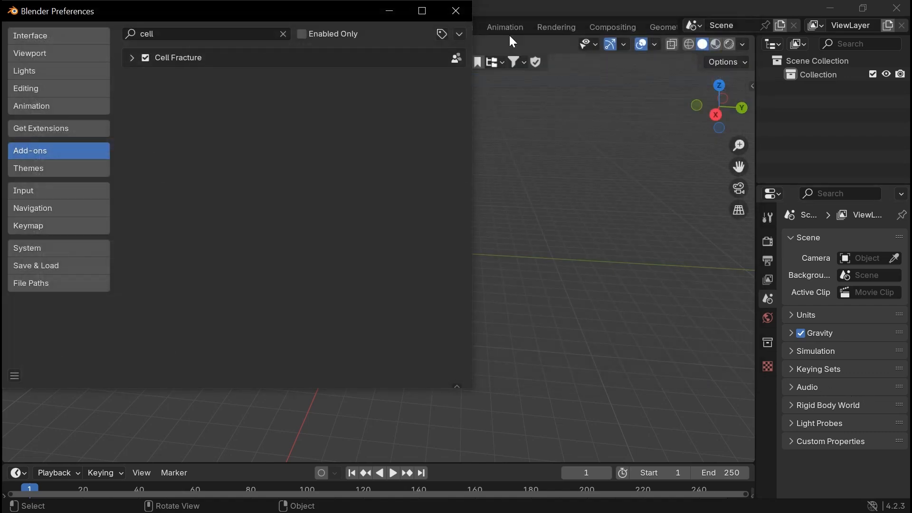
click(457, 9)
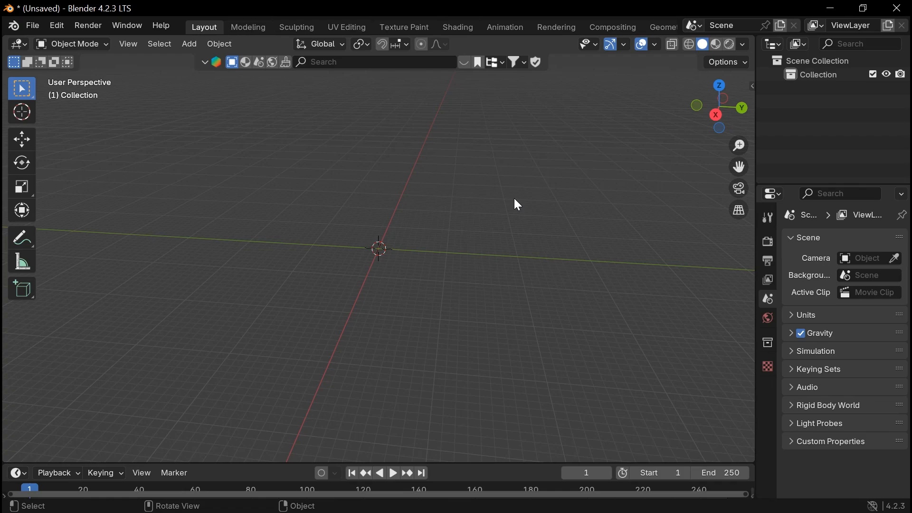
Step: Switch to Chrome to examine the Cell Fracture extension page and its download option, and return to Blender
key(super+Tab)
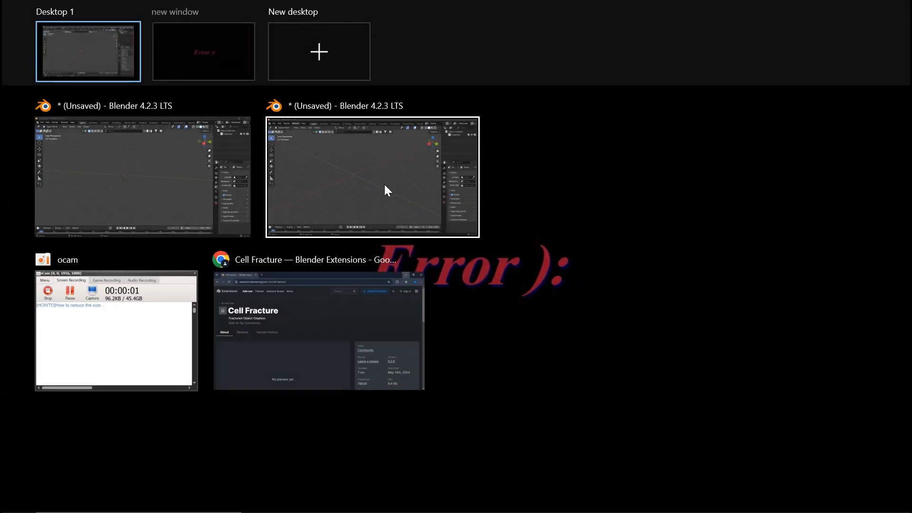
click(258, 345)
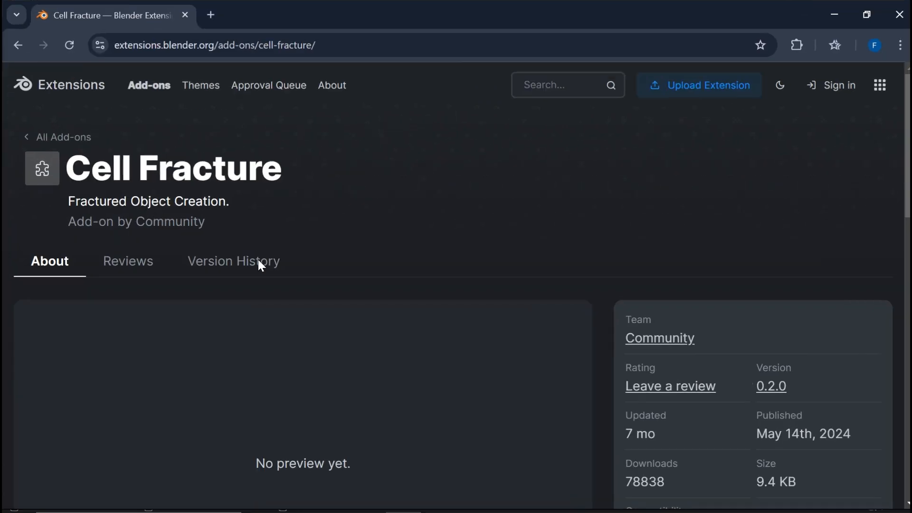
scroll(401, 284, down, 1)
scroll(356, 130, up, 1)
scroll(586, 373, down, 6)
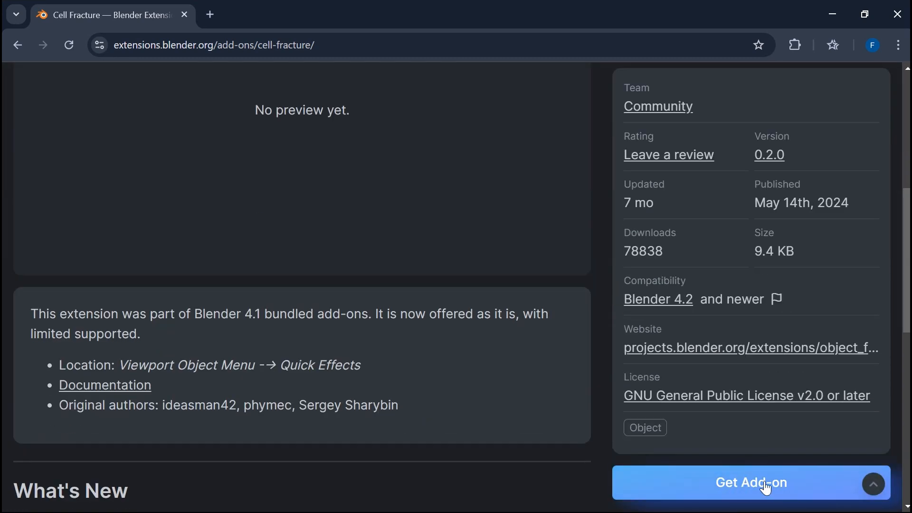
scroll(632, 310, up, 6)
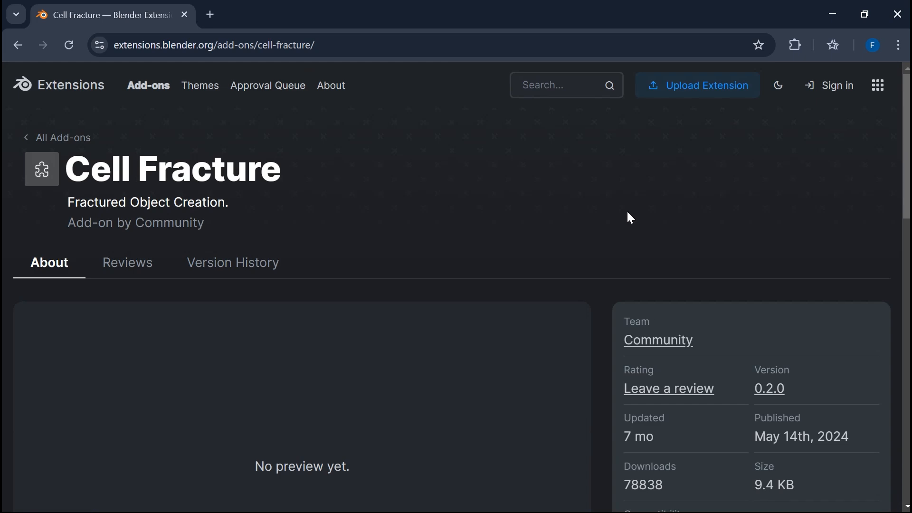
key(alt+Tab)
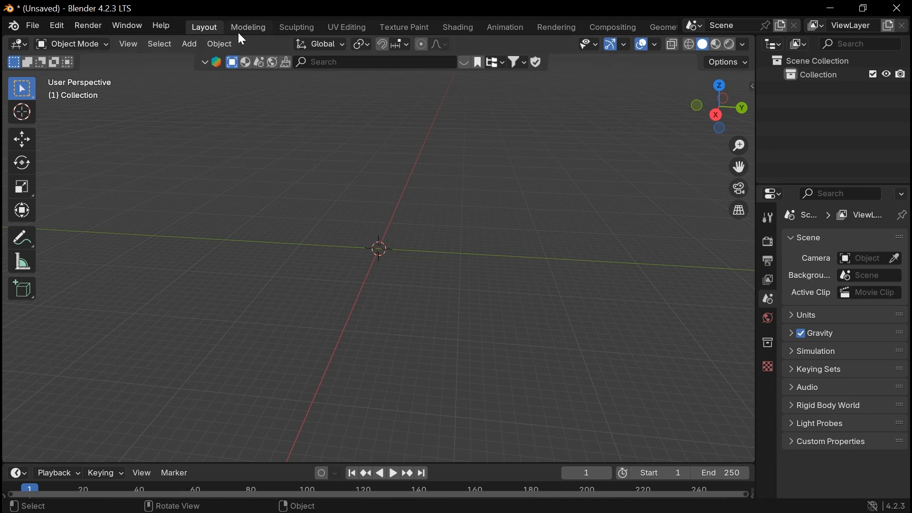
Step: Add a plane mesh at the scene origin
click(188, 45)
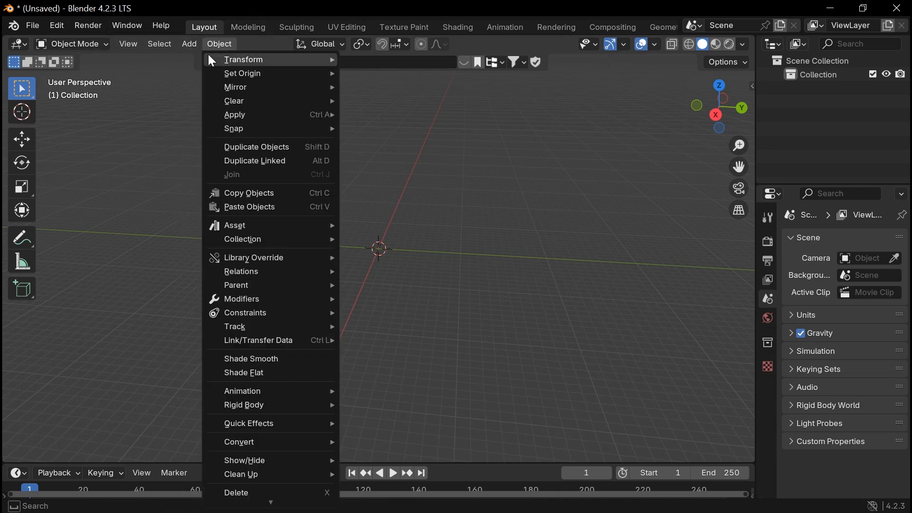
click(190, 45)
click(190, 45)
mouse_move(201, 58)
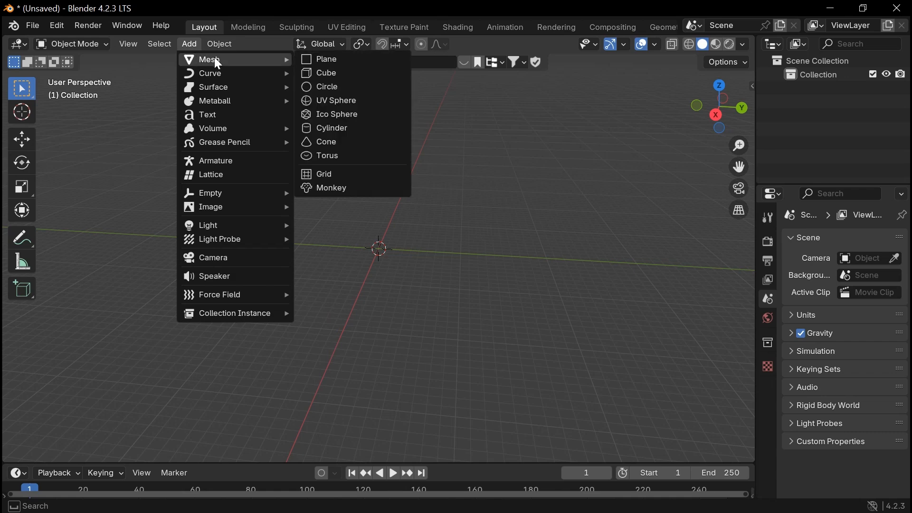
click(312, 60)
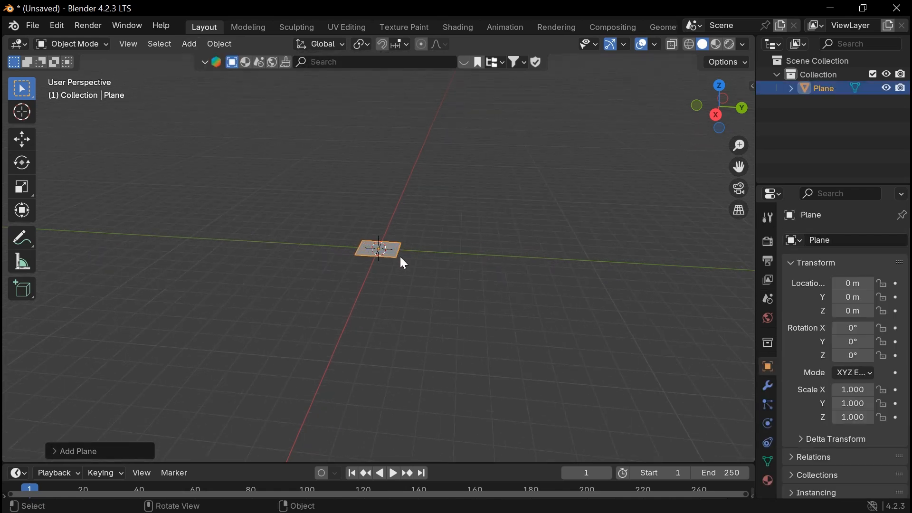
Step: Scale the plane into a large floor, about 6.97 along X and 6.12 along Y
click(30, 142)
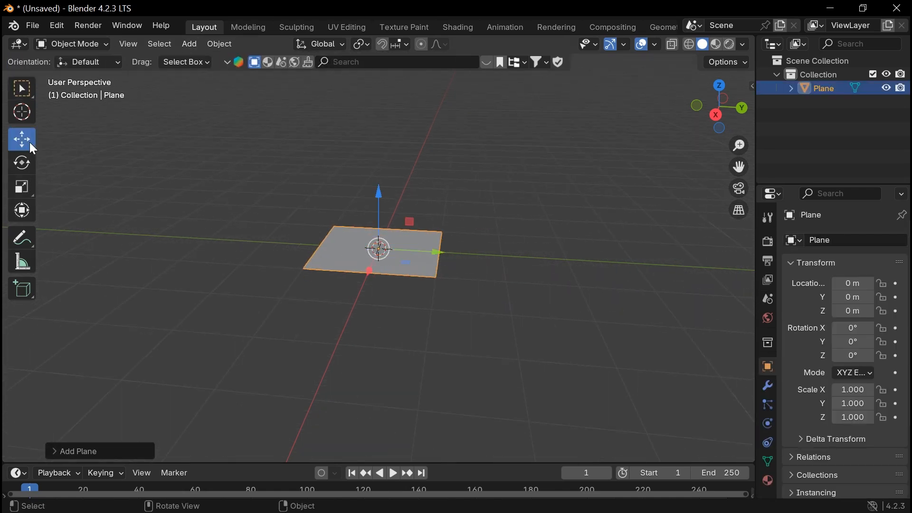
click(35, 191)
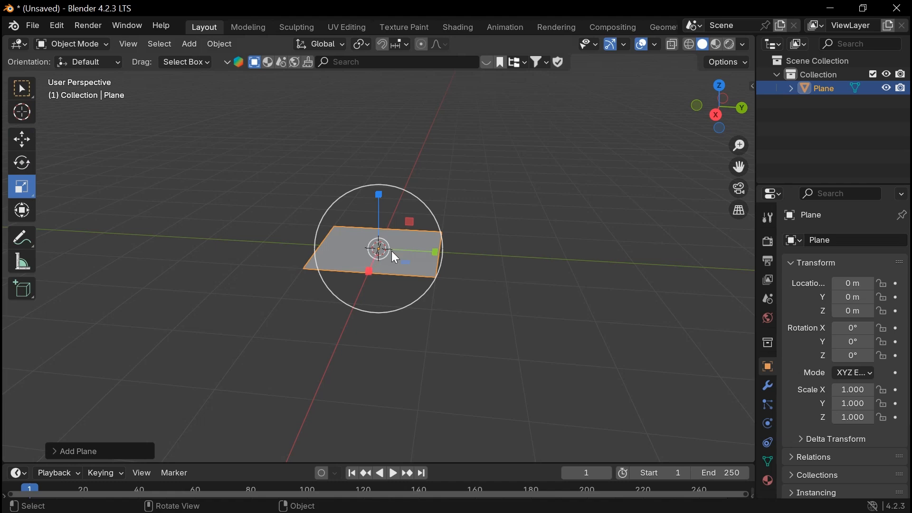
drag(433, 251, 675, 295)
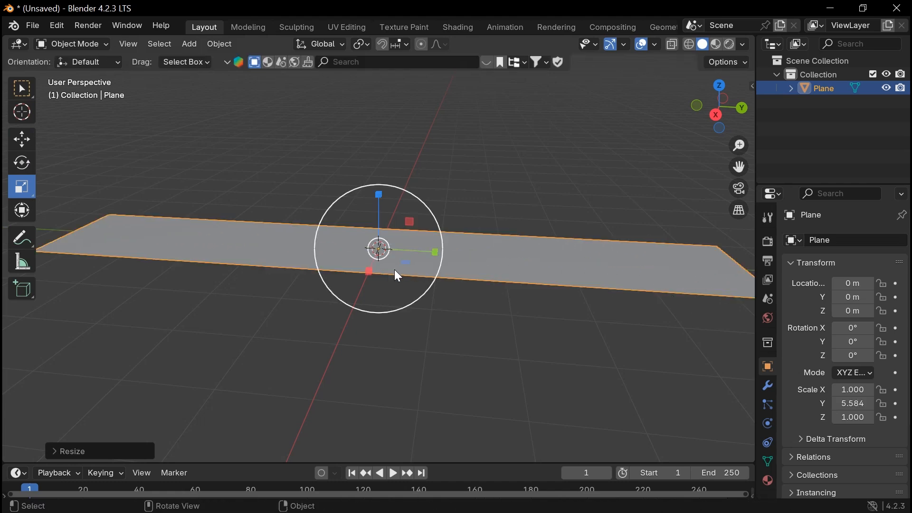
drag(369, 271, 392, 318)
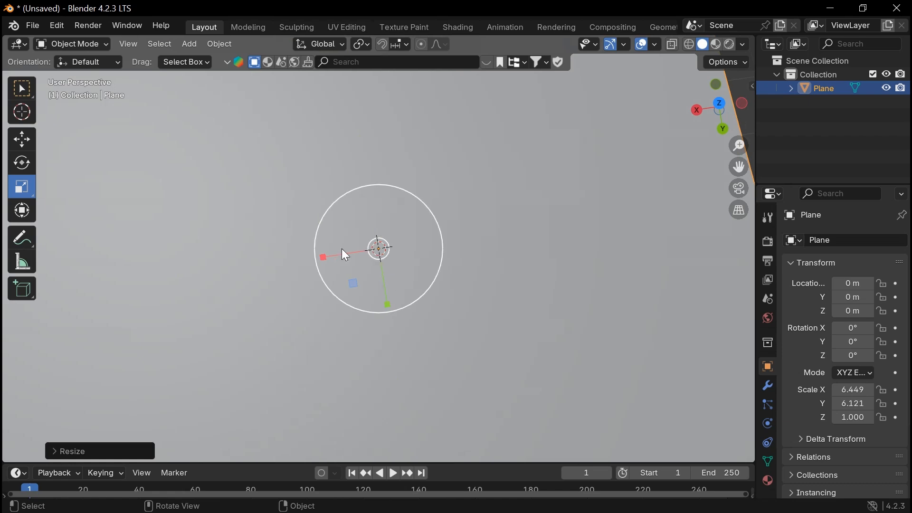
drag(323, 258, 542, 170)
middle_drag(540, 165, 476, 149)
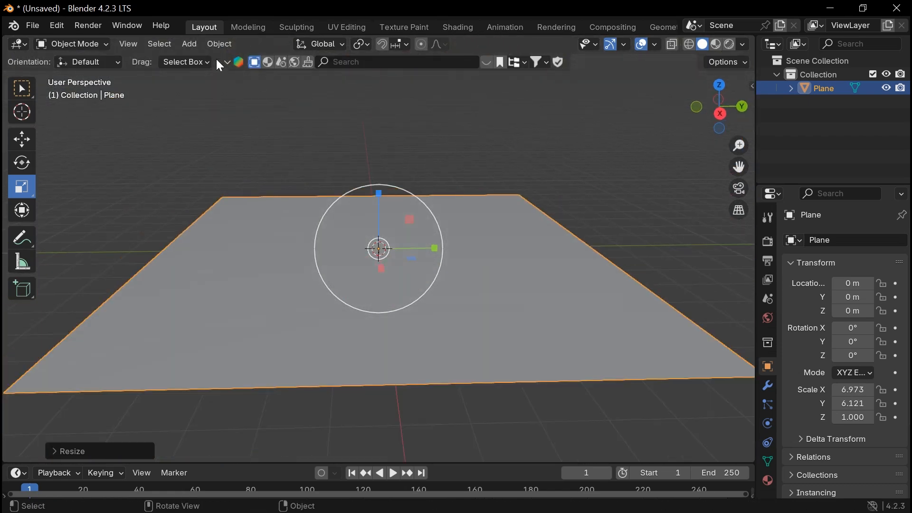
Step: Add a monkey mesh at the centre of the floor plane
click(188, 43)
mouse_move(219, 44)
mouse_move(209, 60)
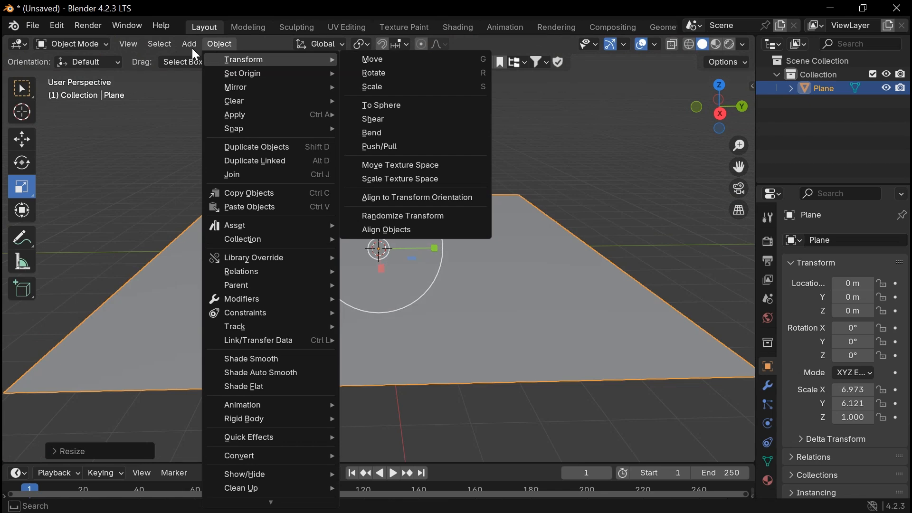
mouse_move(189, 46)
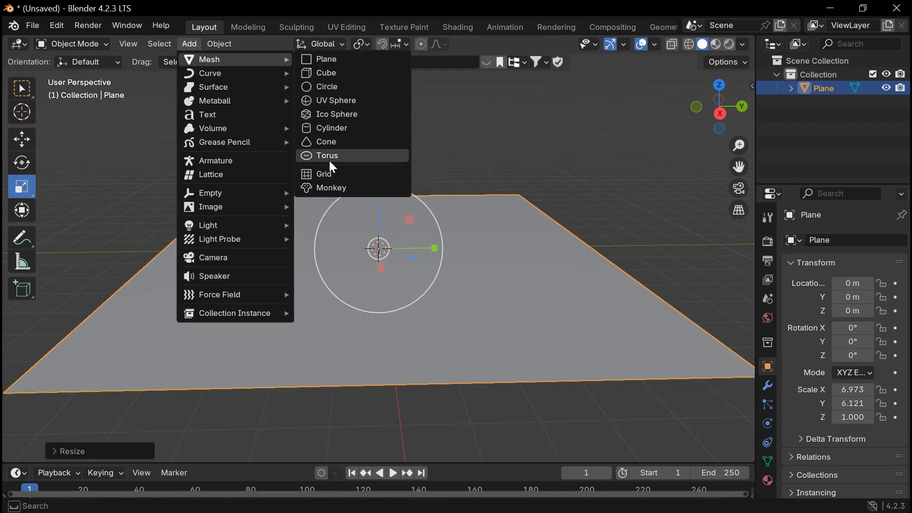
click(330, 189)
Step: Scale the monkey to about 2.11 along X, 2.09 along Y and 3.76 along Z
middle_drag(431, 184, 378, 200)
drag(379, 200, 397, 189)
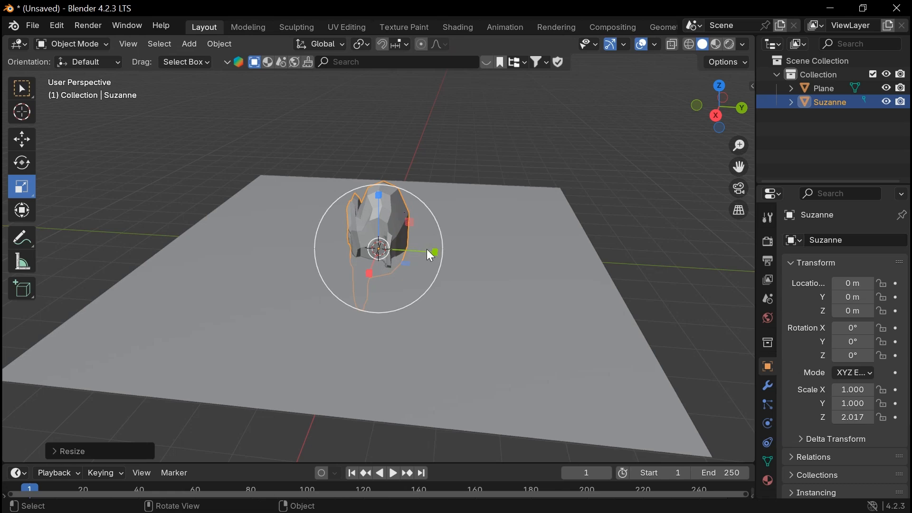
drag(442, 252, 495, 261)
middle_drag(494, 261, 352, 238)
drag(335, 266, 326, 270)
middle_drag(514, 272, 588, 264)
drag(433, 246, 441, 245)
Step: Raise the monkey above the plane to a Z location of about 4.145 m
click(21, 139)
drag(384, 209, 441, 63)
scroll(451, 188, down, 4)
middle_drag(449, 195, 599, 192)
scroll(569, 199, down, 2)
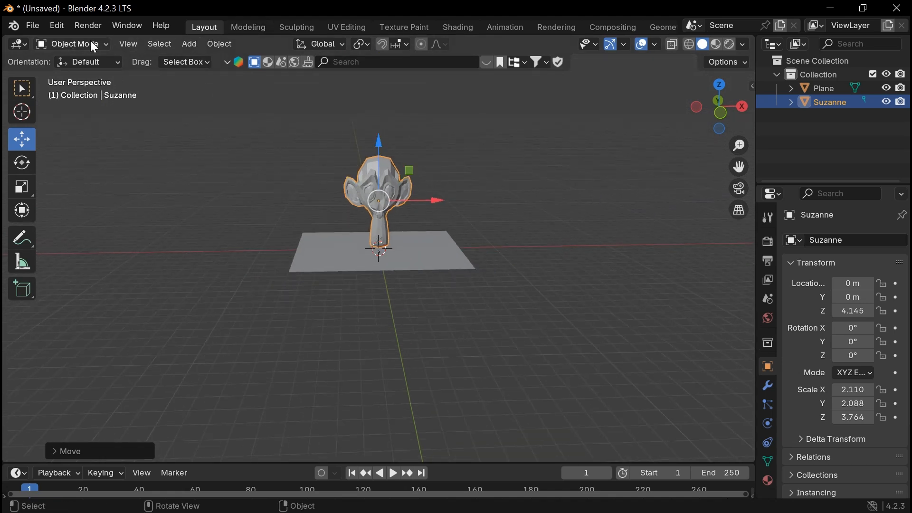
Step: Run Cell Fracture on the monkey using Own Particles as point source, with a source limit of 100 and noise 0
click(212, 46)
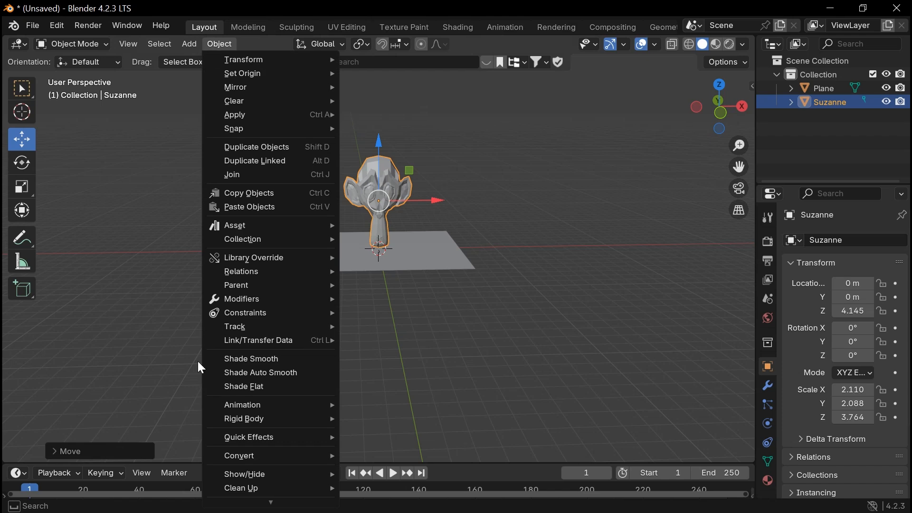
mouse_move(245, 437)
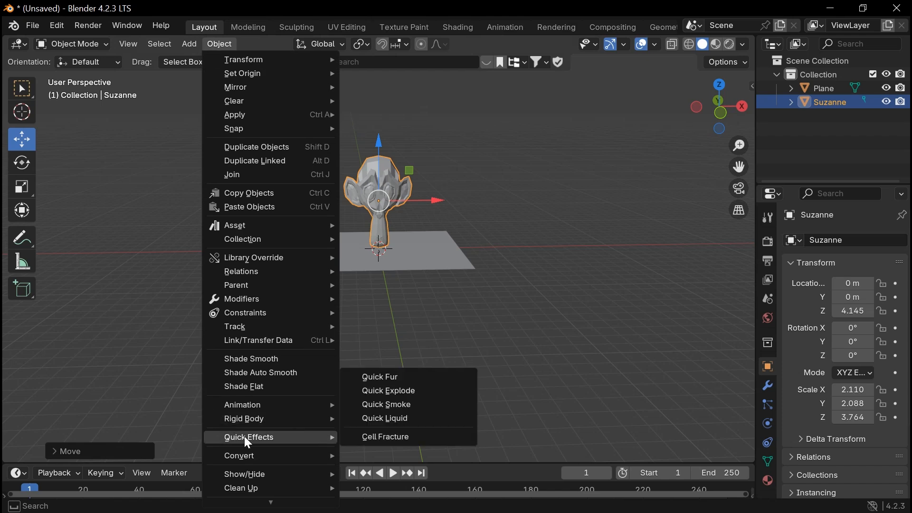
click(397, 442)
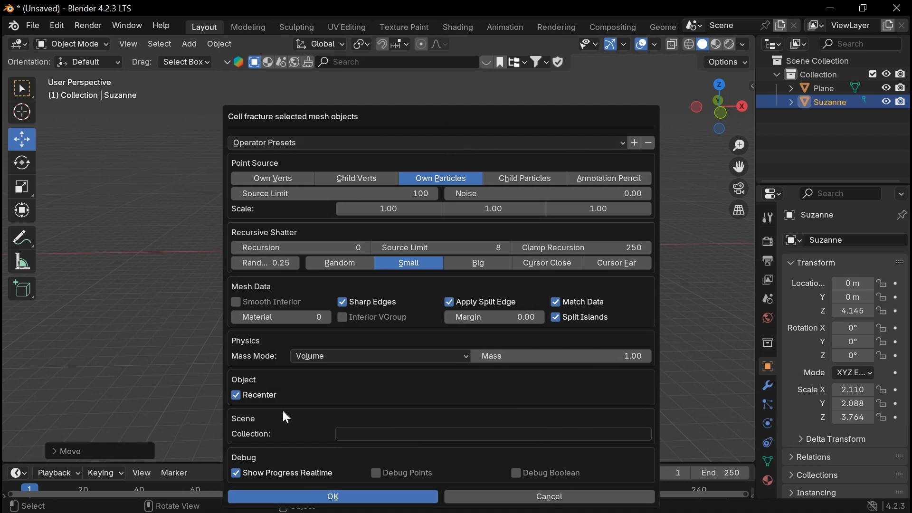
click(418, 502)
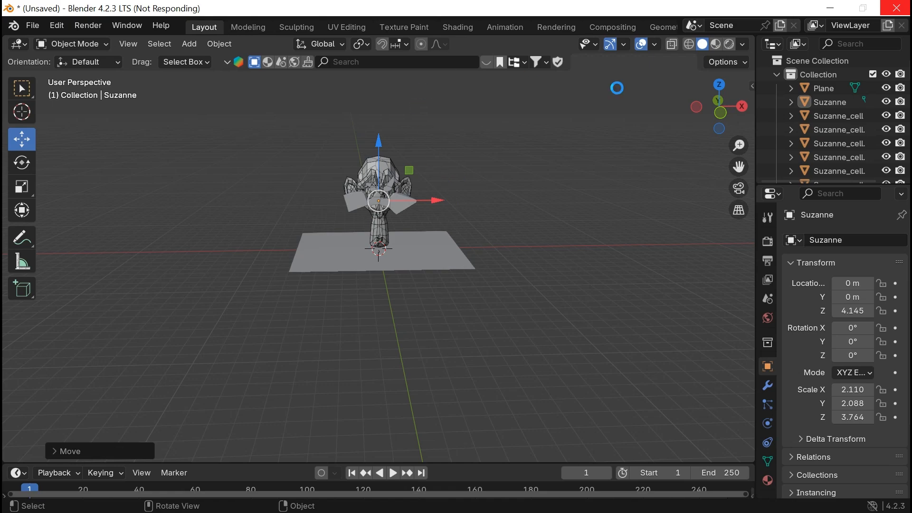
middle_drag(489, 189, 431, 231)
scroll(398, 239, up, 3)
scroll(396, 233, down, 5)
scroll(429, 224, up, 2)
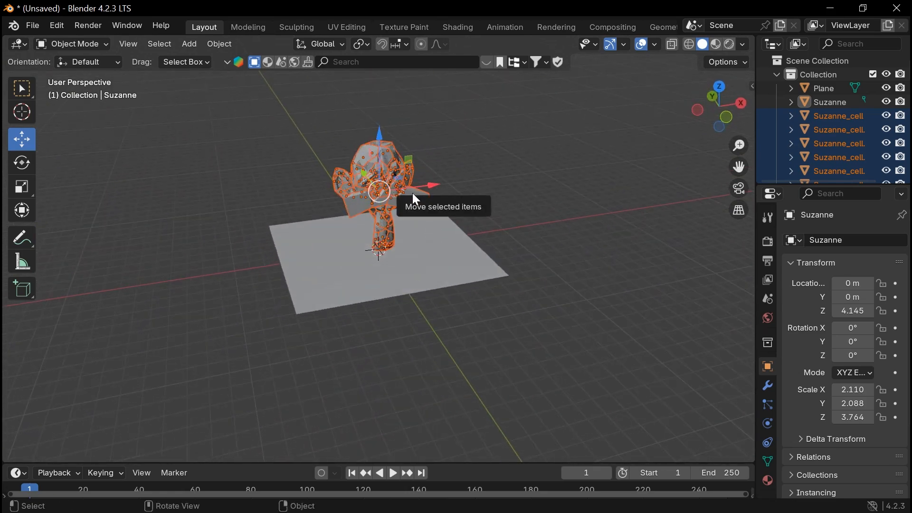
Step: Make all the selected monkey fragments active rigid bodies
click(219, 45)
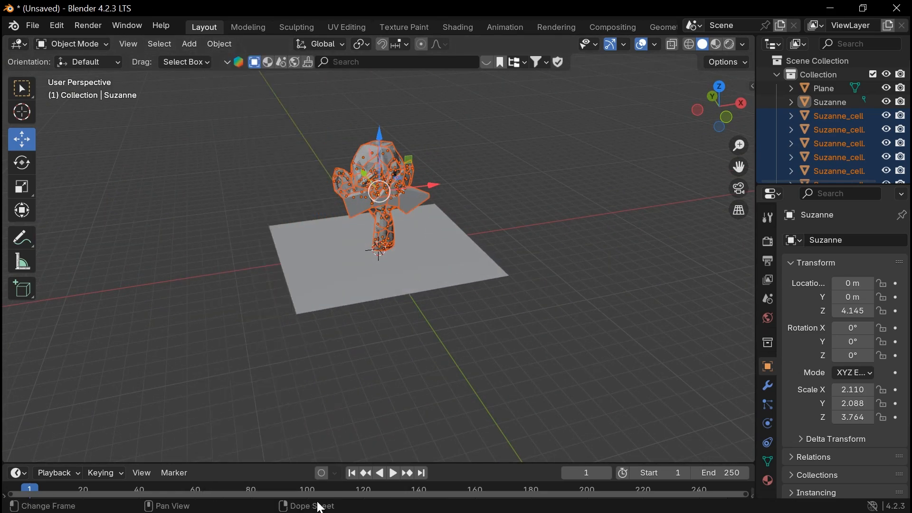
click(219, 46)
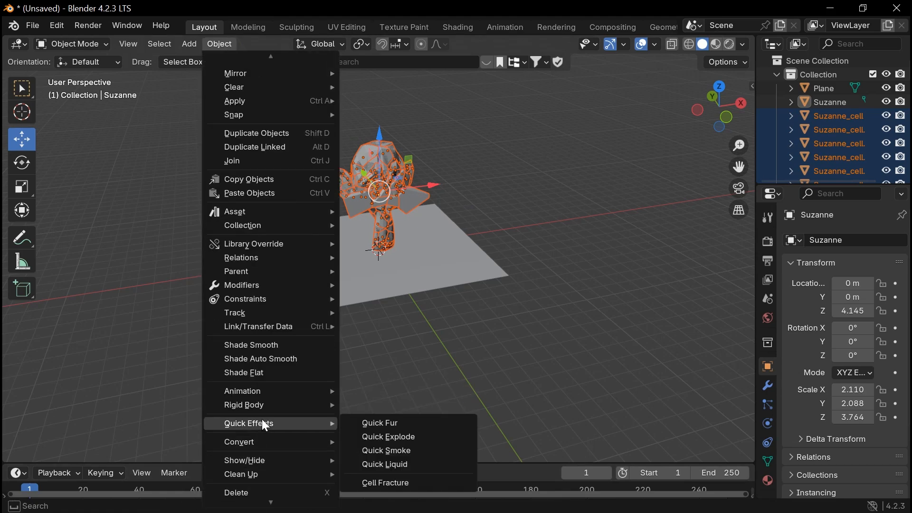
mouse_move(269, 403)
click(393, 285)
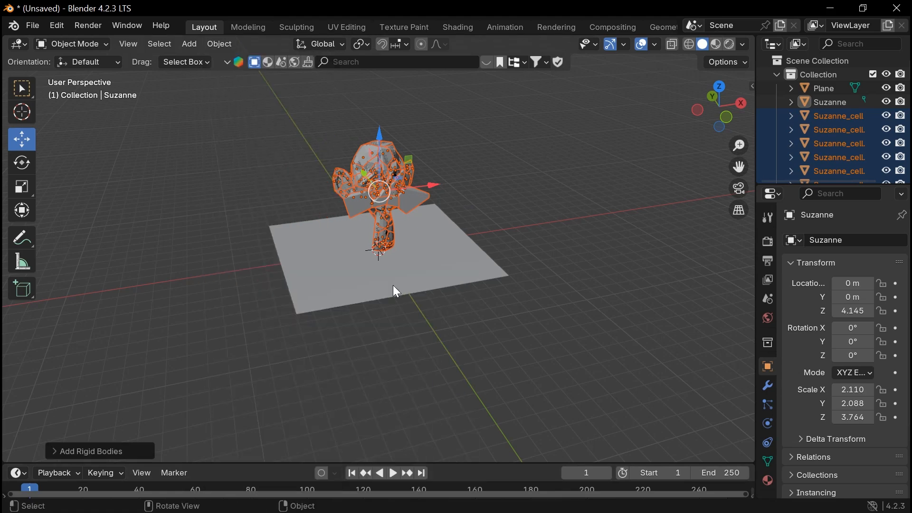
Step: Enlarge the timeline area, play the rigid body simulation, rewind to frame 0 and play it again to inspect the fragments
middle_drag(528, 260, 505, 259)
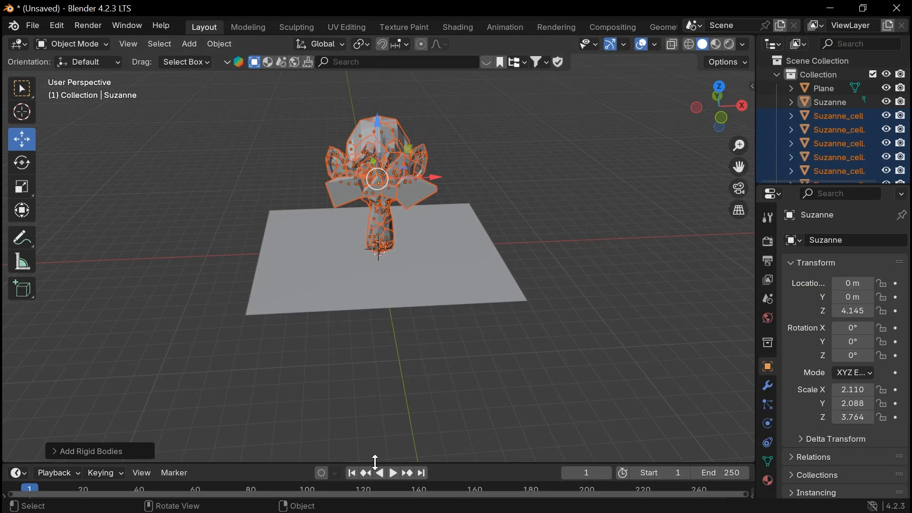
drag(375, 462, 397, 356)
key(space)
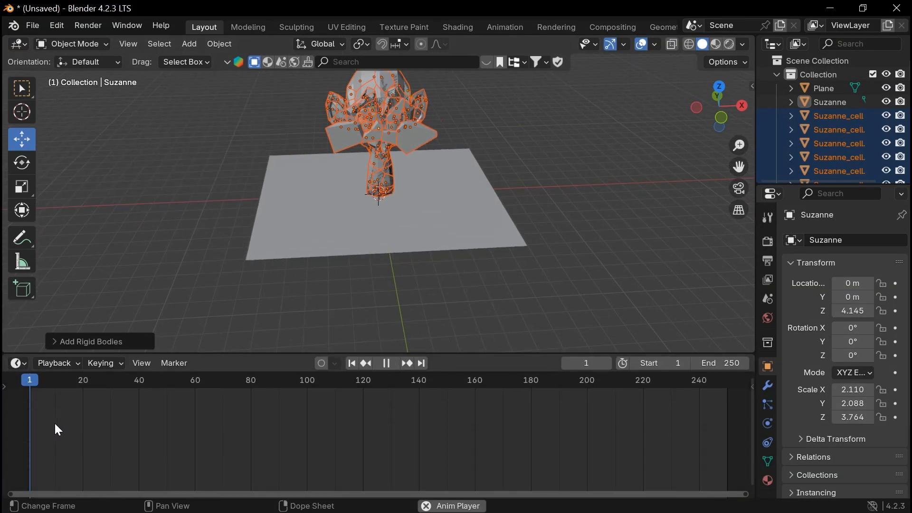
key(space)
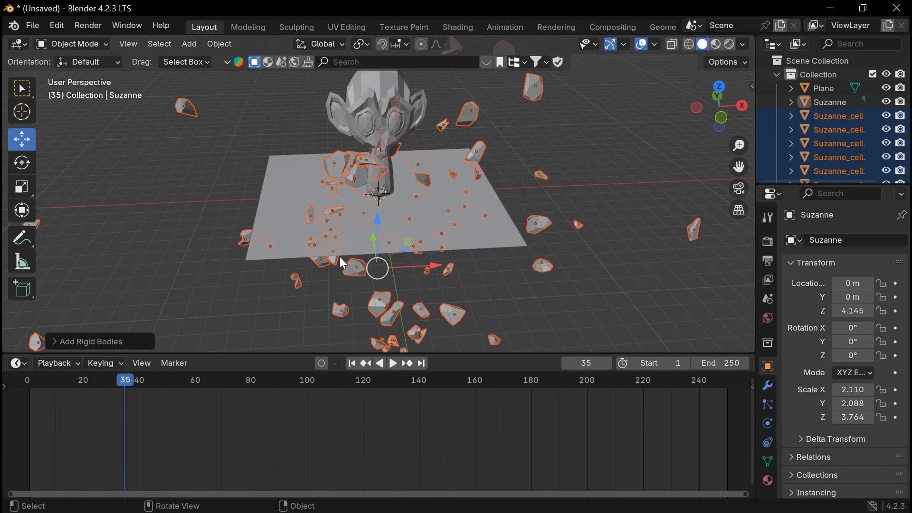
drag(130, 377, 22, 392)
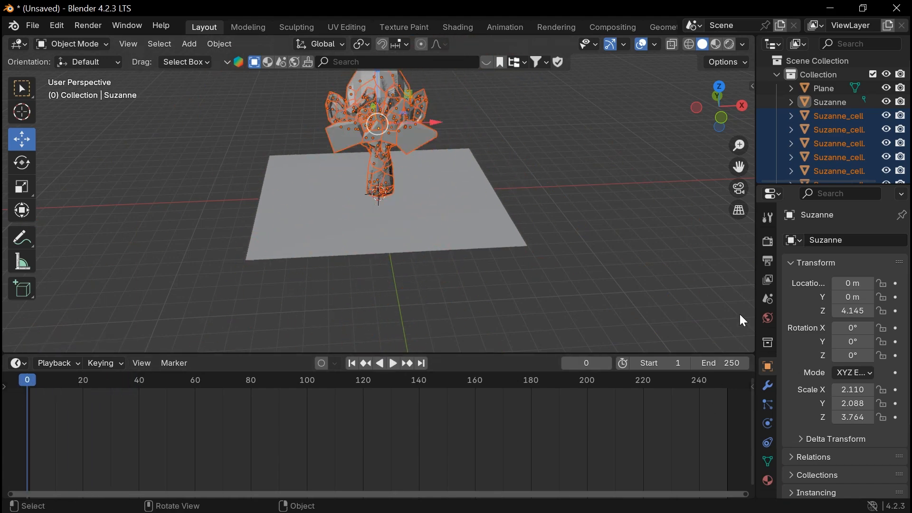
key(space)
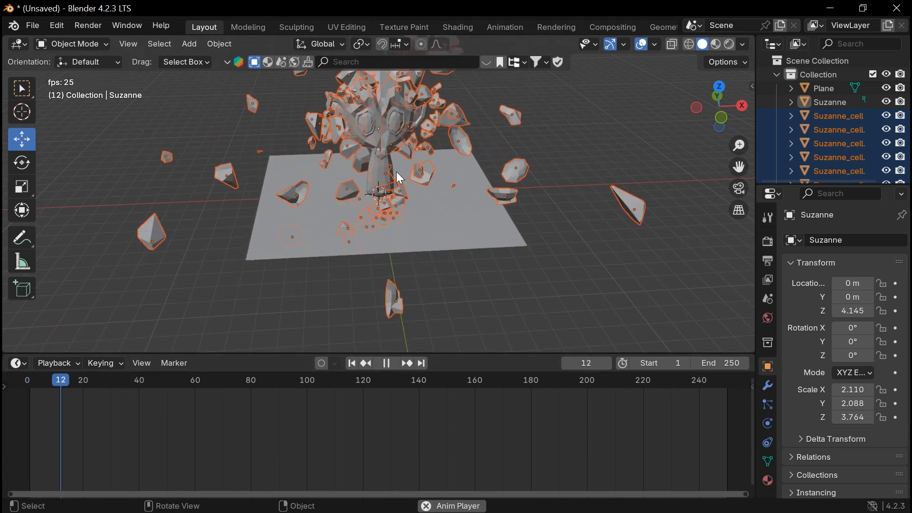
mouse_move(418, 145)
middle_down()
mouse_move(532, 142)
mouse_move(406, 147)
middle_up()
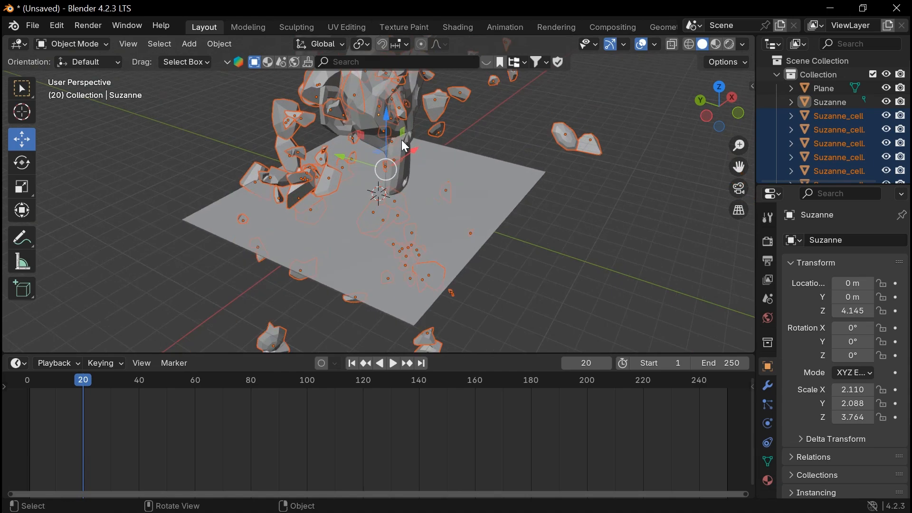
Step: Delete the original unfractured monkey, keeping only its fragments and the floor plane
click(399, 167)
middle_drag(554, 124, 432, 122)
key(Delete)
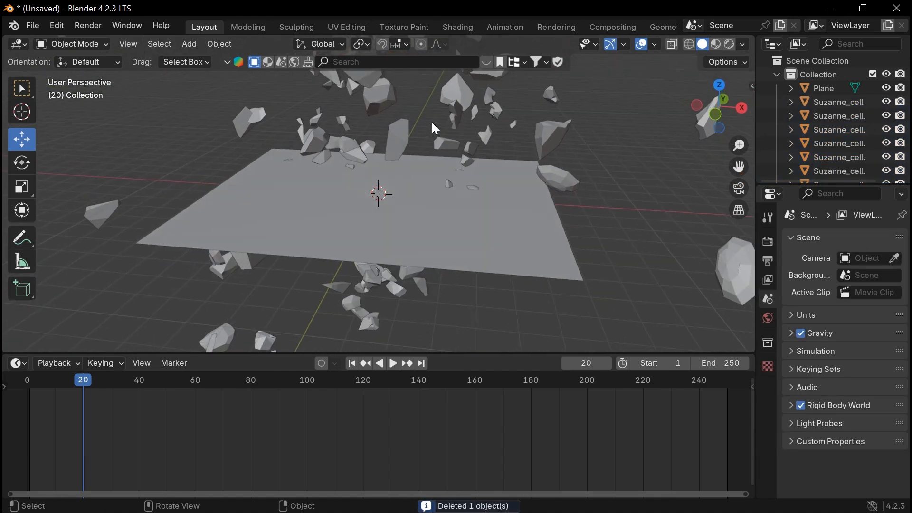
Step: Make the floor plane a passive rigid body
click(296, 235)
click(221, 46)
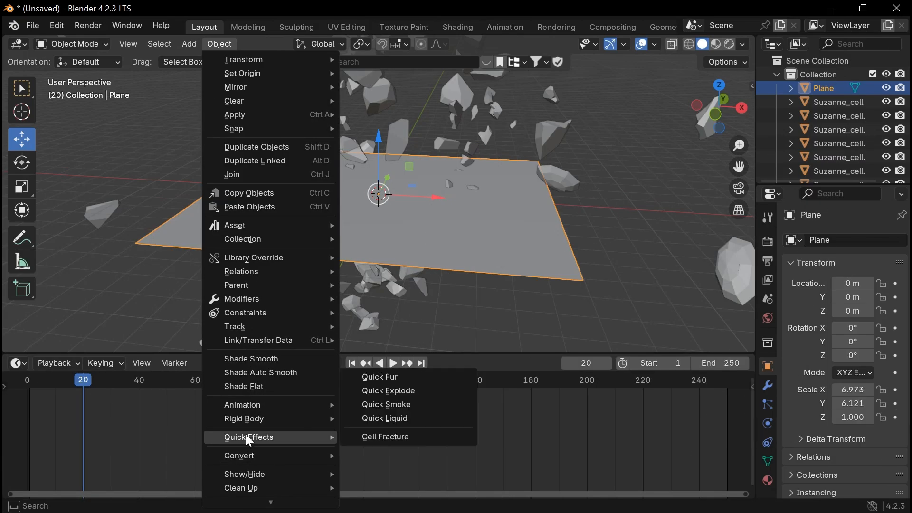
mouse_move(258, 419)
click(412, 293)
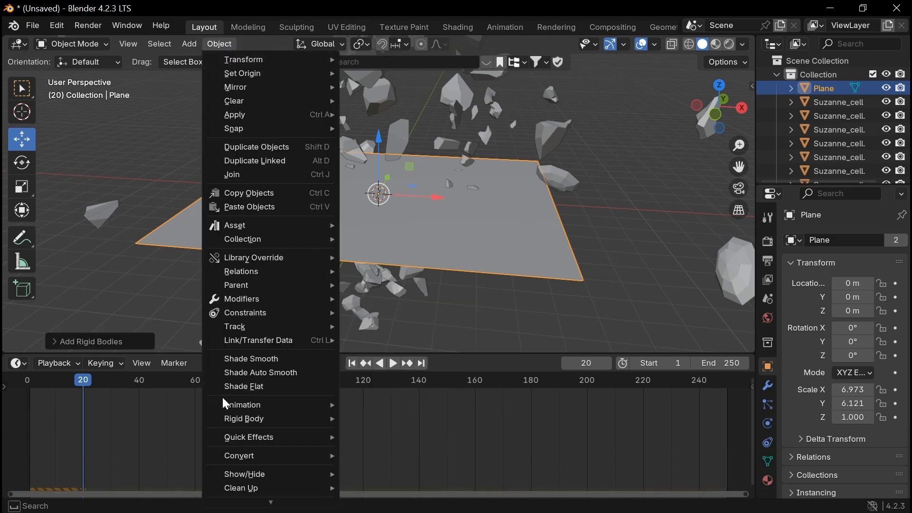
mouse_move(253, 420)
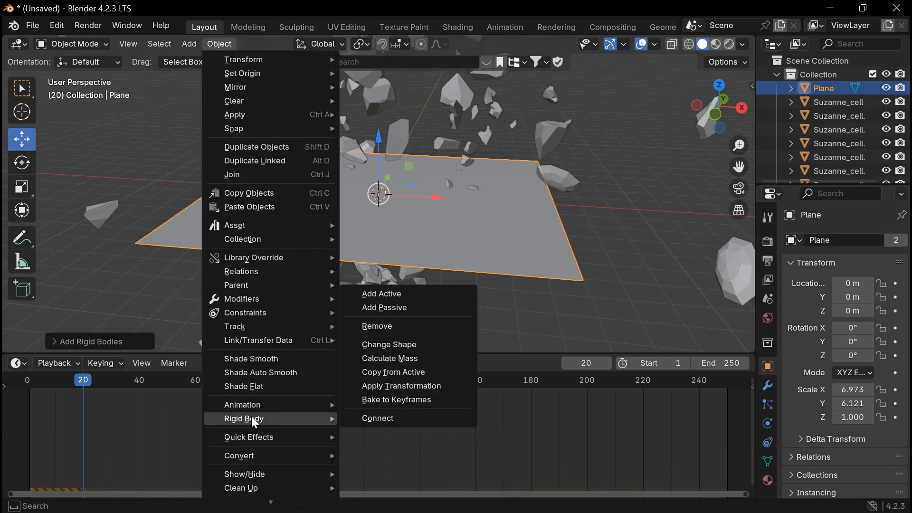
click(391, 305)
Step: Replay the simulation from the start several times and examine from different angles how the fragments collide with the floor
key(space)
key(space)
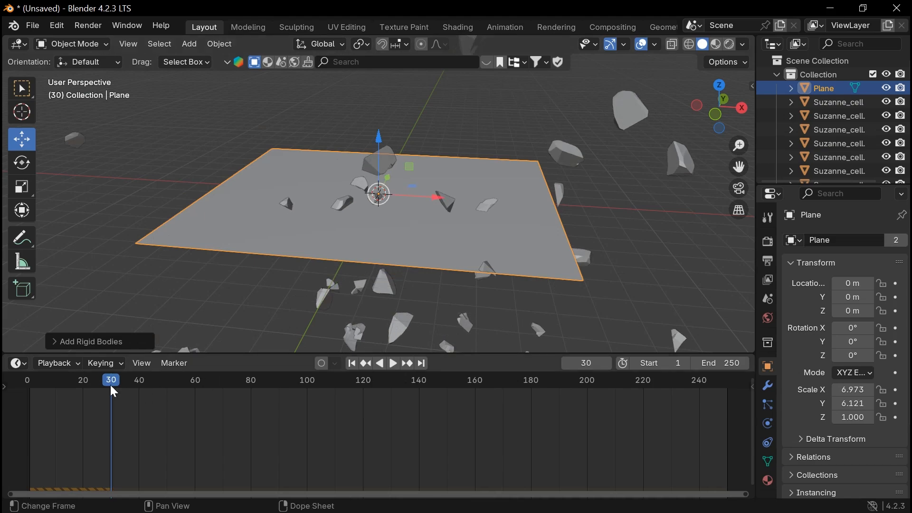
drag(105, 381, 27, 387)
key(space)
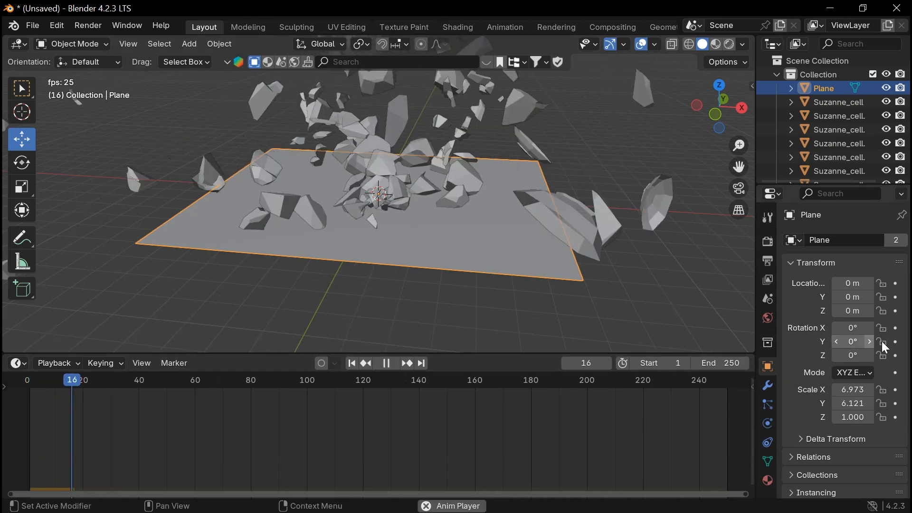
middle_drag(555, 234, 338, 238)
key(space)
drag(344, 391, 29, 391)
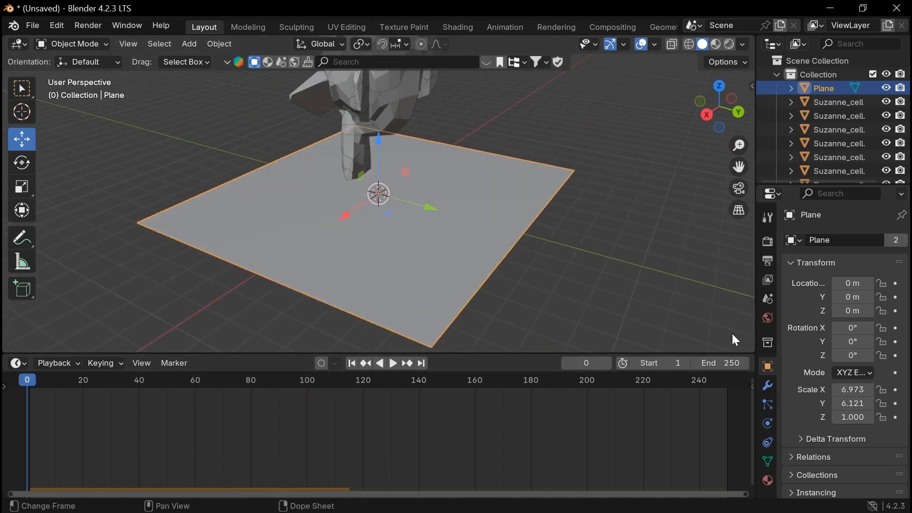
key(space)
middle_drag(423, 185, 478, 237)
key(space)
drag(297, 379, 20, 389)
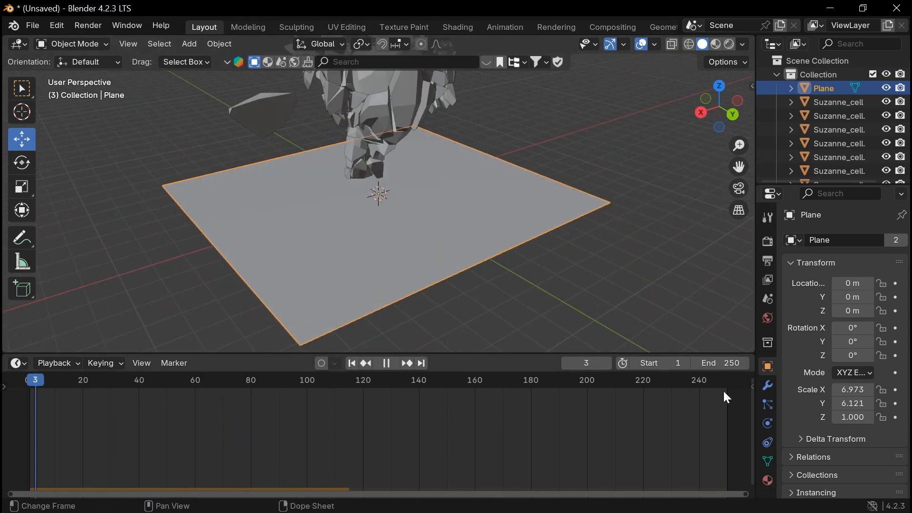
Step: Select the floor plane and all the monkey fragments and delete them to empty the scene
middle_drag(569, 275, 243, 275)
scroll(512, 115, up, 4)
scroll(513, 116, down, 4)
middle_drag(513, 116, 508, 84)
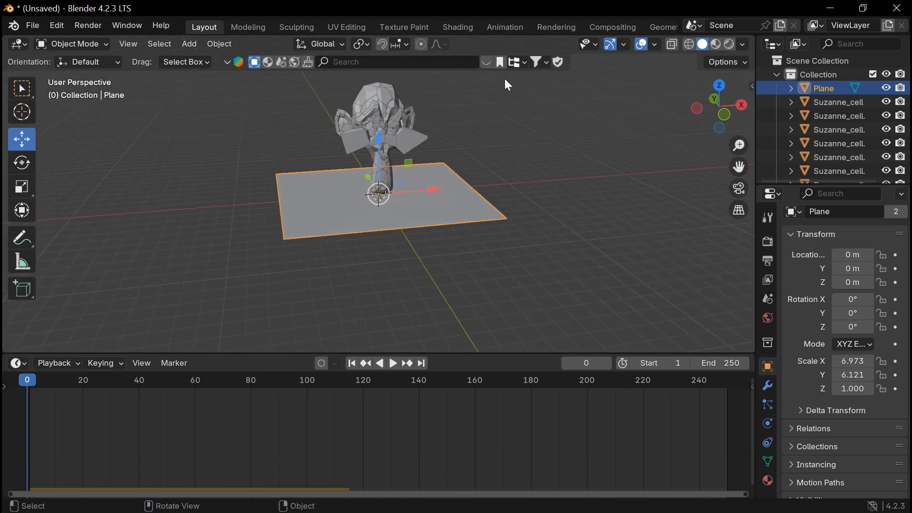
drag(546, 230, 305, 93)
key(x)
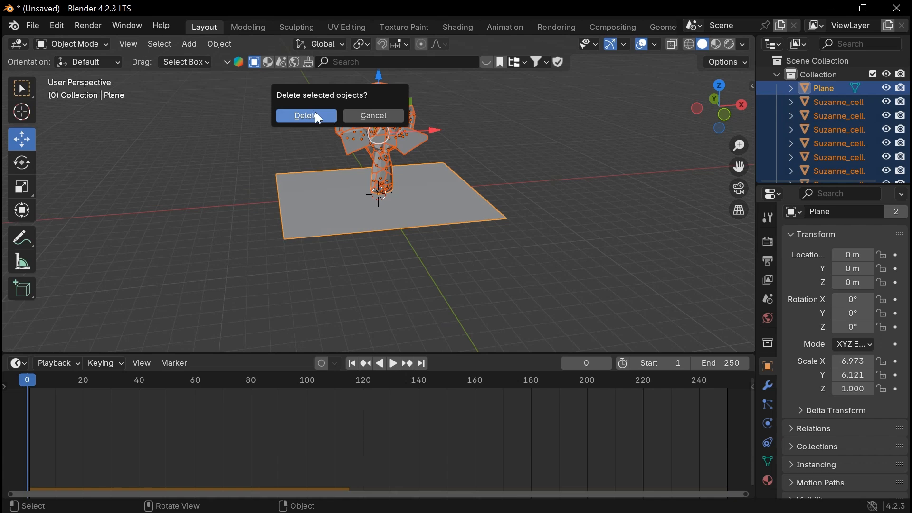
click(315, 114)
Step: Add a new plane mesh at the world origin
click(219, 44)
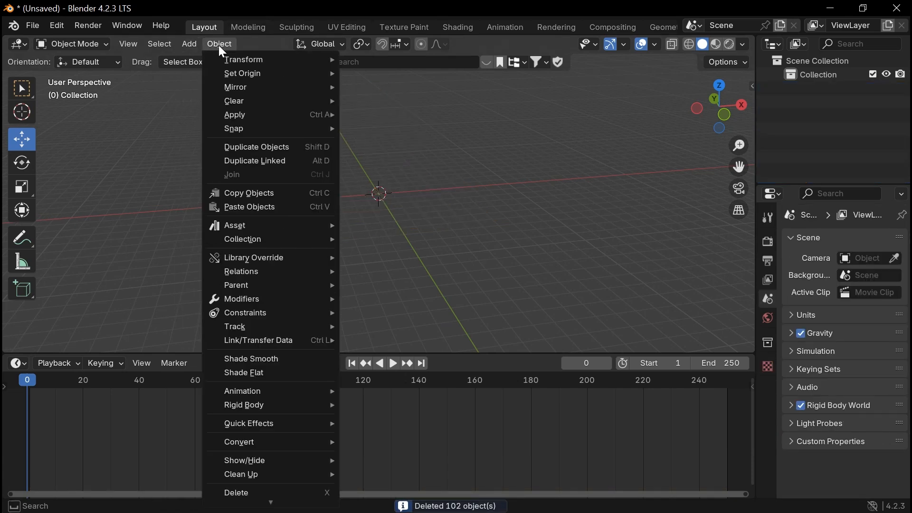
click(195, 47)
click(196, 50)
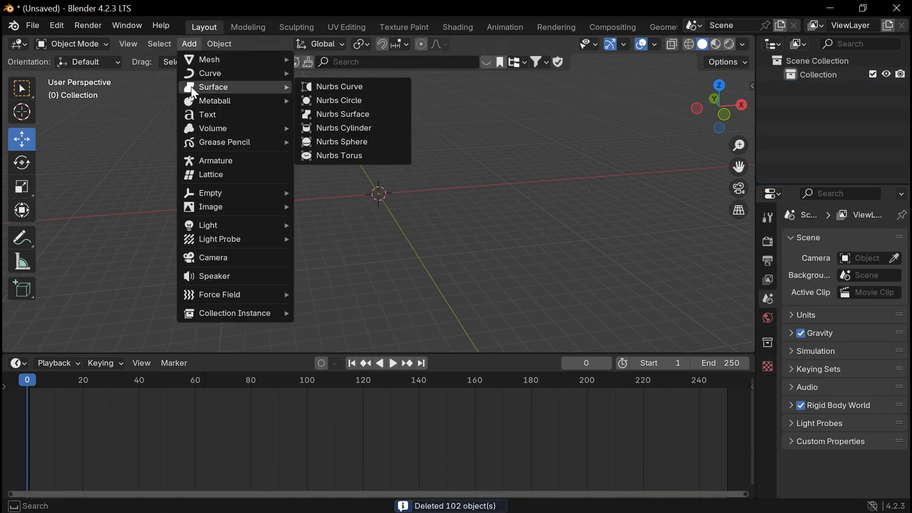
mouse_move(209, 61)
click(323, 60)
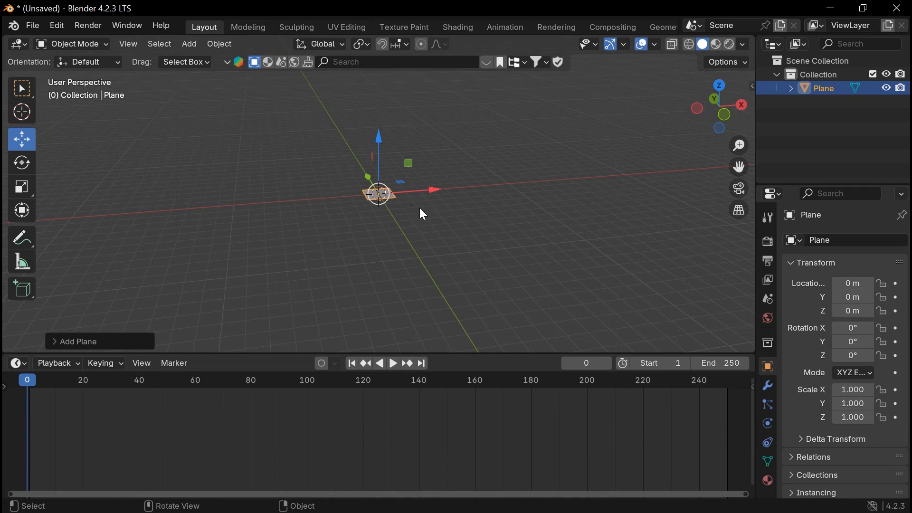
Step: Scale the new plane into a large floor, about 6.56 along X and 8.06 along Y
click(20, 194)
drag(437, 192, 753, 193)
drag(365, 179, 220, 171)
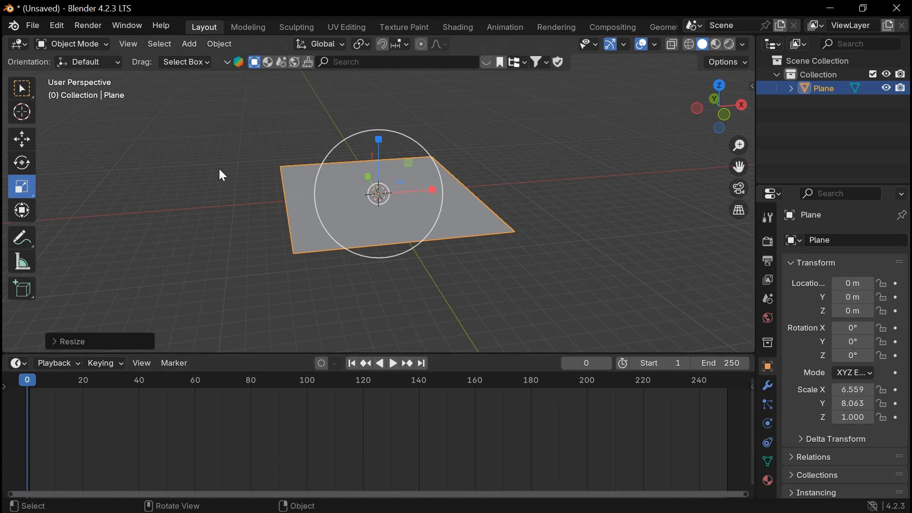
Step: Make the new floor plane a passive rigid body
click(220, 45)
mouse_move(260, 462)
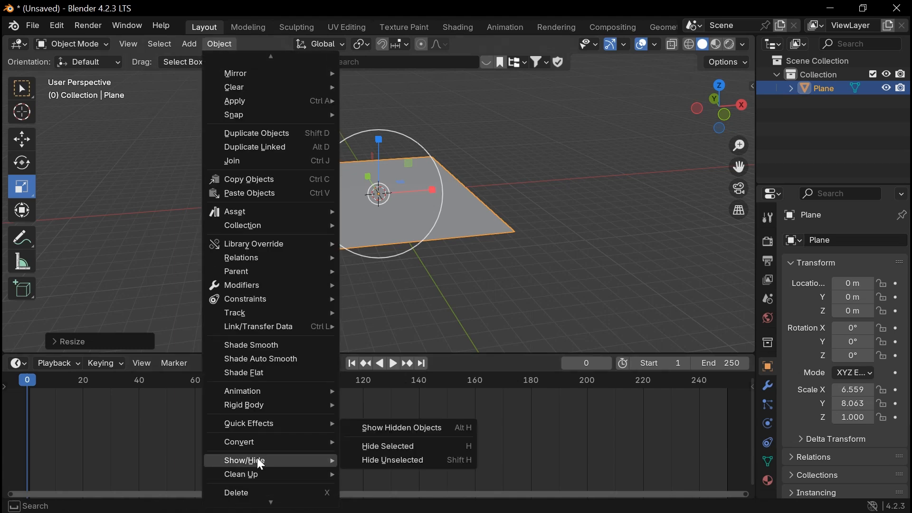
mouse_move(262, 407)
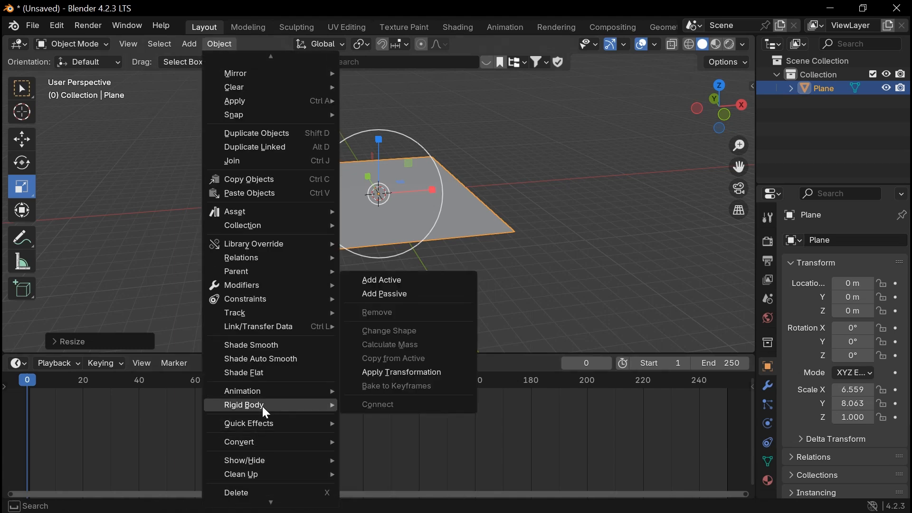
click(399, 293)
Step: Add a cube mesh at the centre of the floor plane
middle_drag(476, 280, 313, 162)
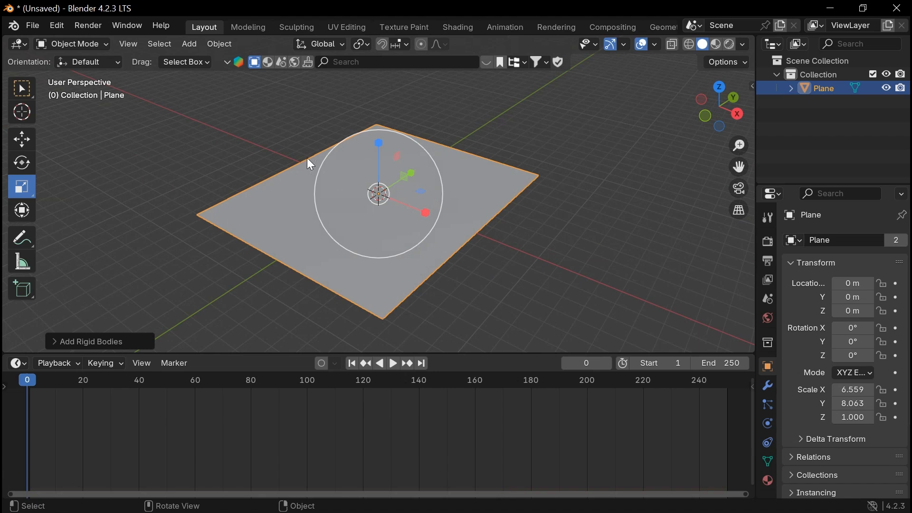
click(189, 44)
mouse_move(220, 44)
mouse_move(205, 61)
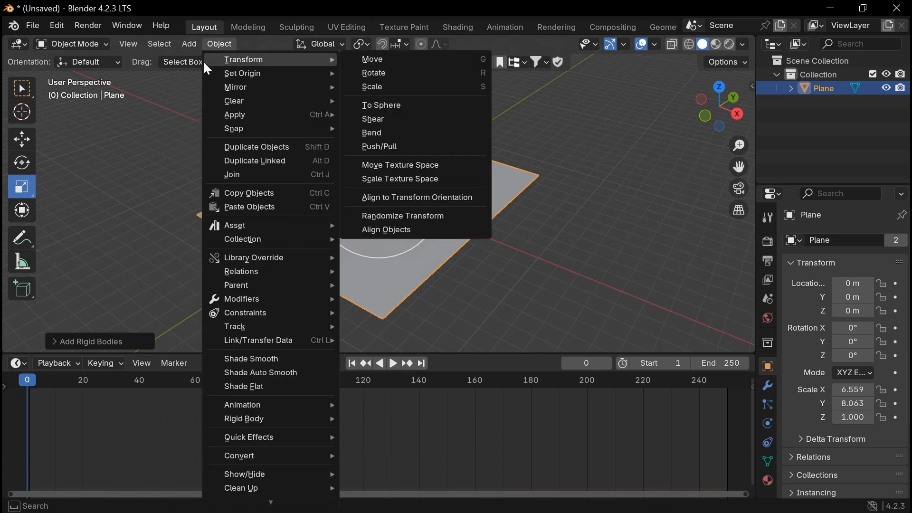
click(188, 44)
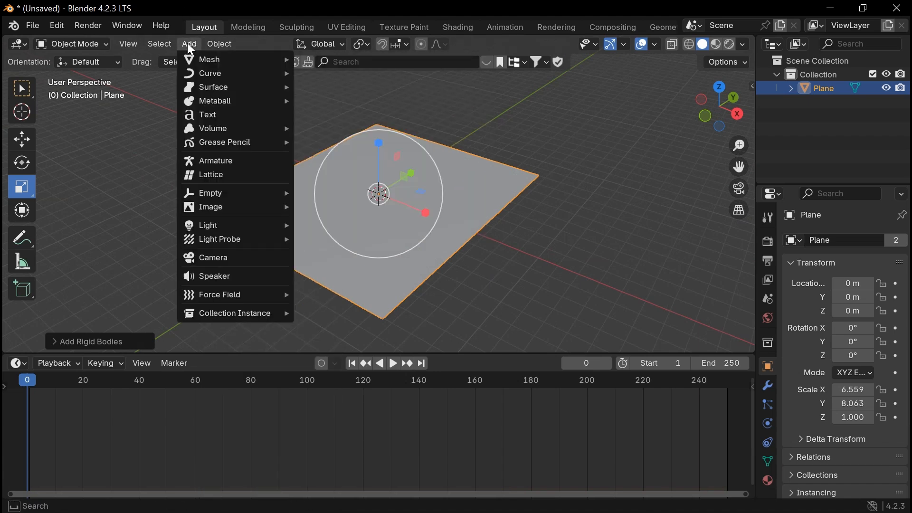
mouse_move(216, 59)
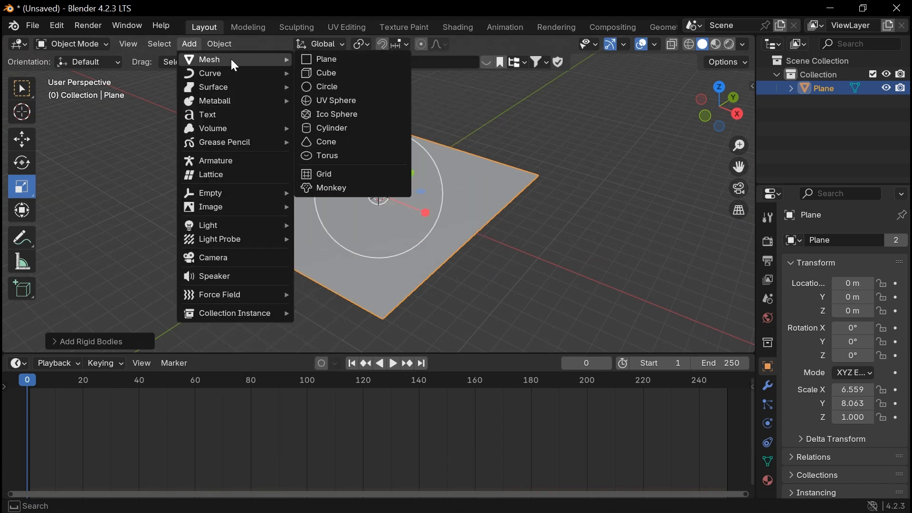
click(327, 74)
middle_drag(337, 92, 124, 159)
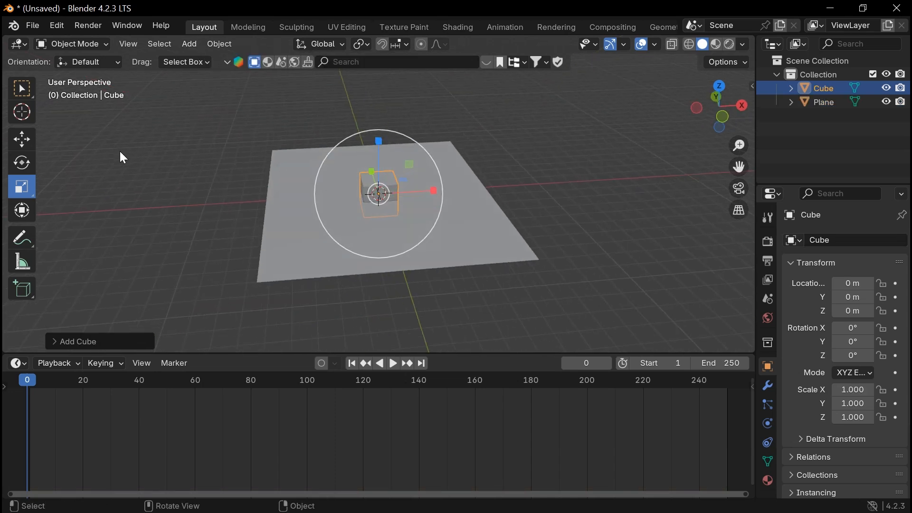
Step: Move the cube straight up along Z to about 3.2 m above the floor plane
click(28, 140)
drag(379, 141, 384, 87)
scroll(429, 161, up, 1)
click(479, 155)
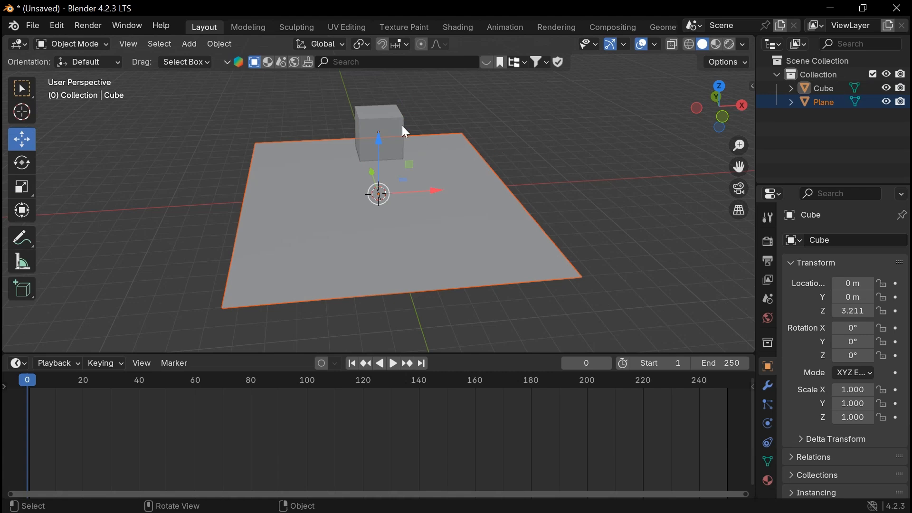
Step: Make the raised cube an active rigid body
click(380, 130)
click(221, 45)
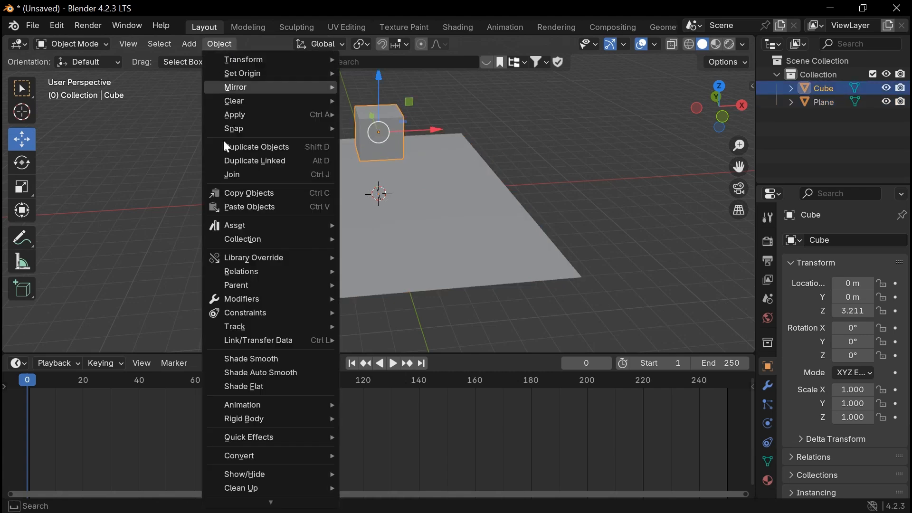
mouse_move(241, 418)
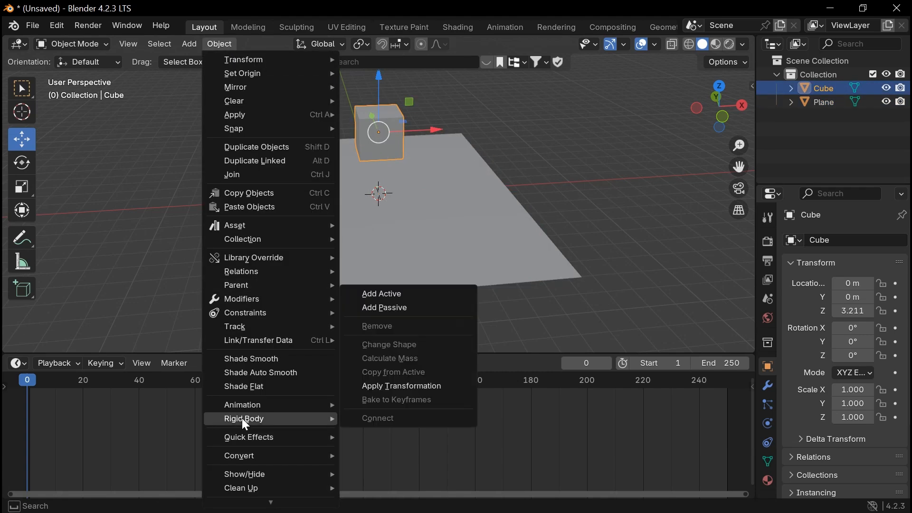
click(393, 298)
Step: Subdivide the entire cube mesh twice in Edit Mode and return to Object Mode
click(79, 43)
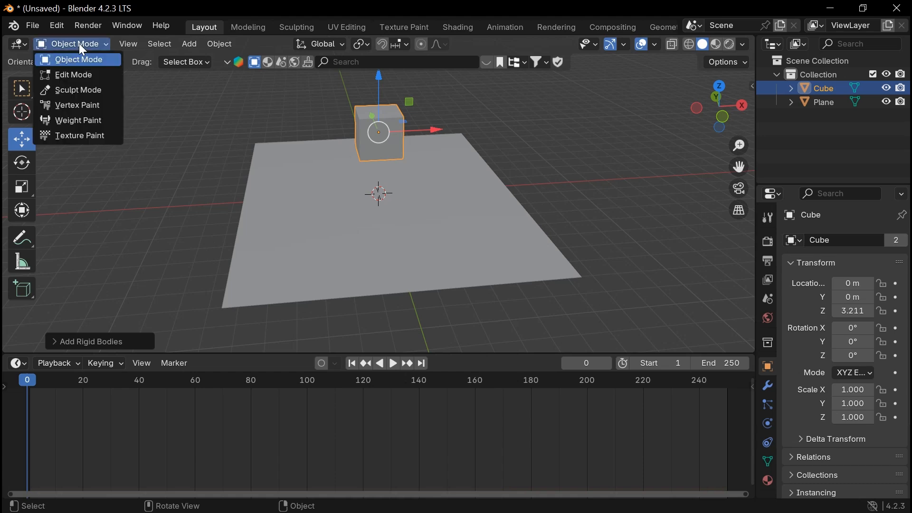
click(89, 76)
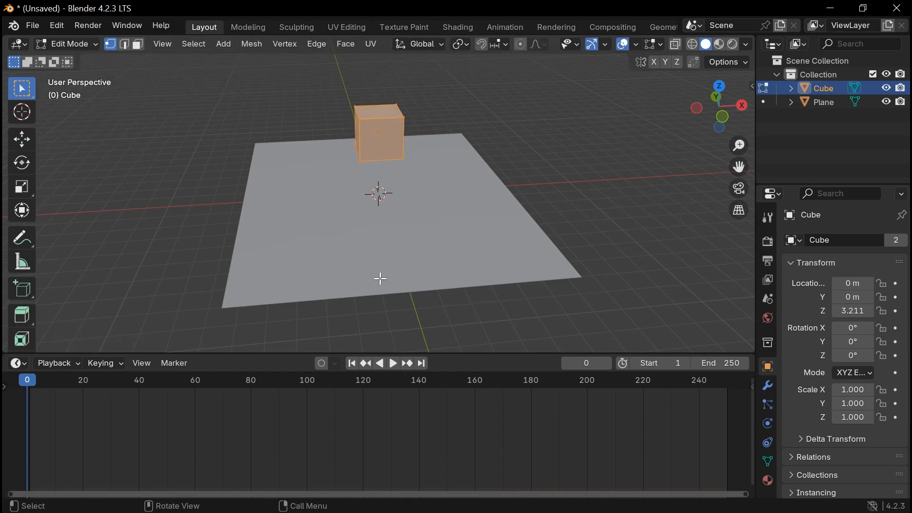
right_click(366, 147)
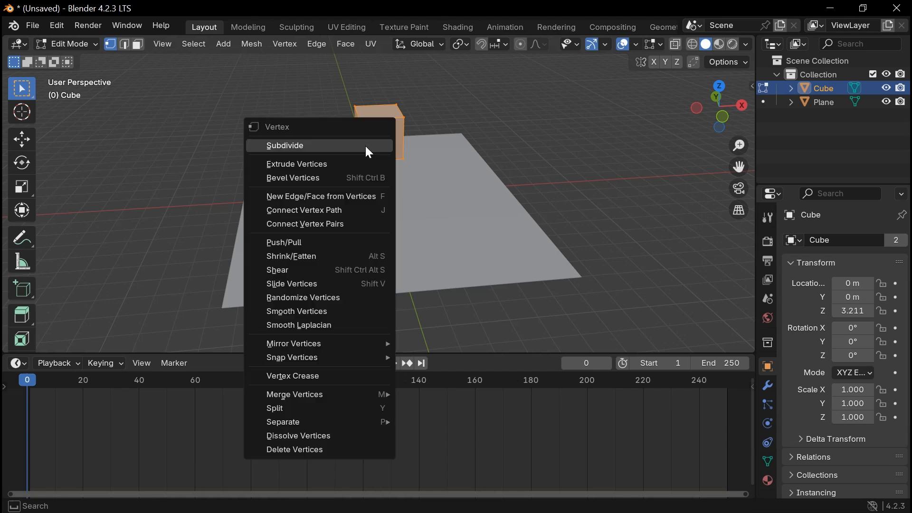
click(364, 144)
right_click(365, 147)
click(365, 147)
middle_drag(365, 146, 275, 86)
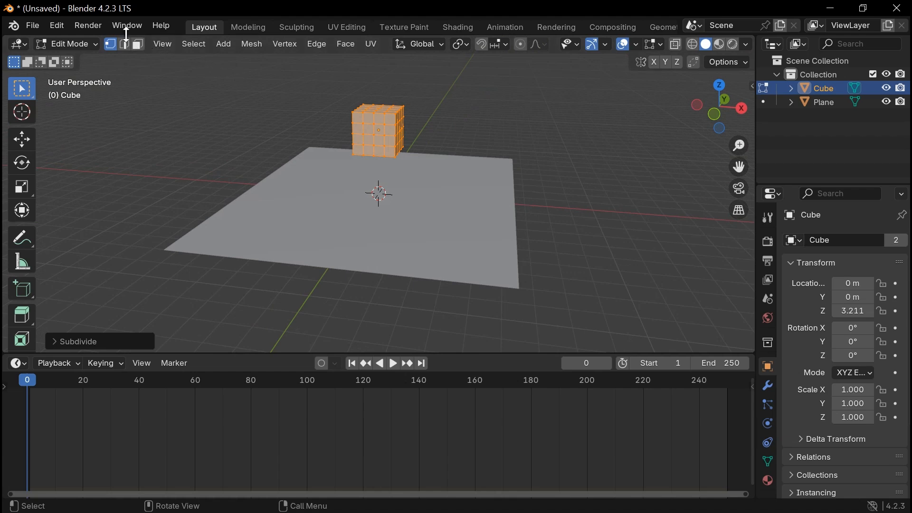
click(83, 41)
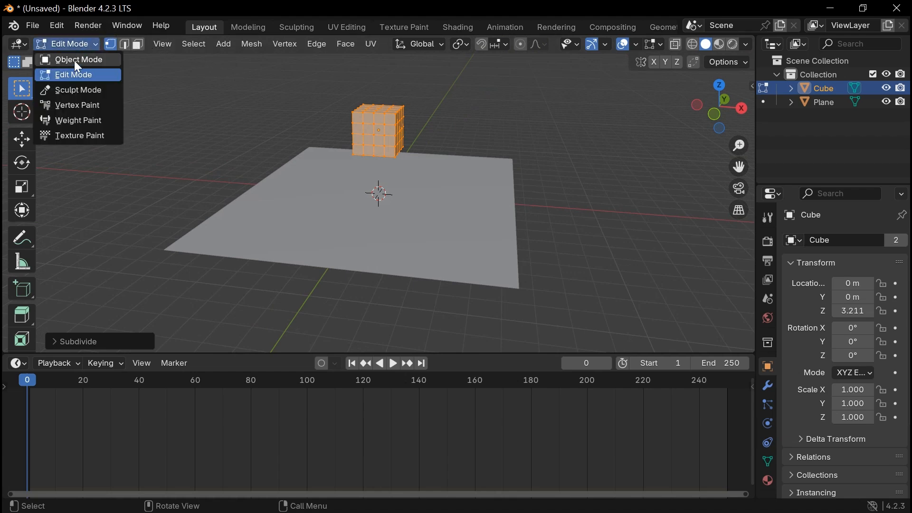
click(74, 60)
Step: Cell Fracture the cube using Own Particles as point source with a source limit of 100
click(219, 42)
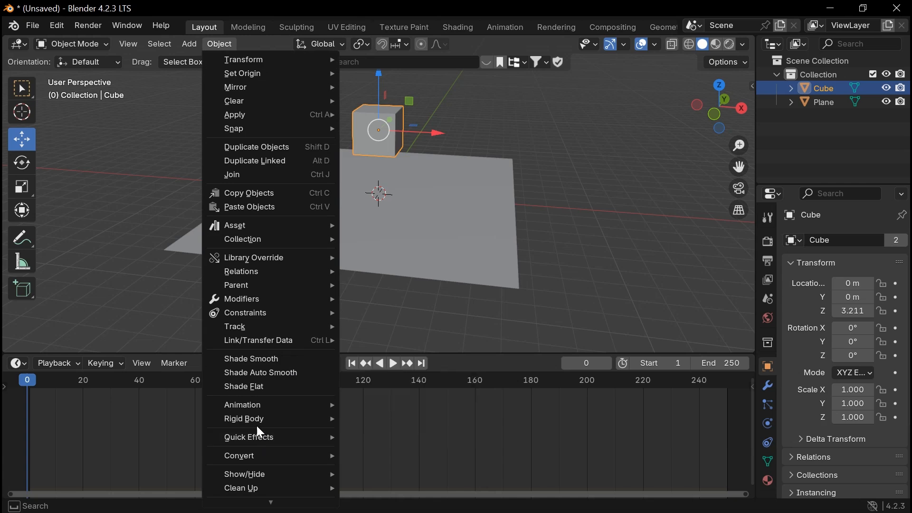
mouse_move(264, 443)
click(370, 439)
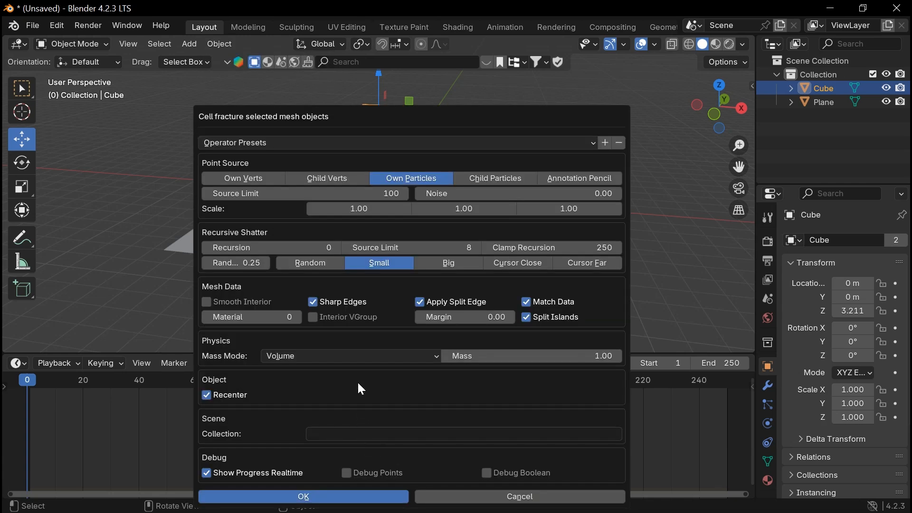
click(315, 501)
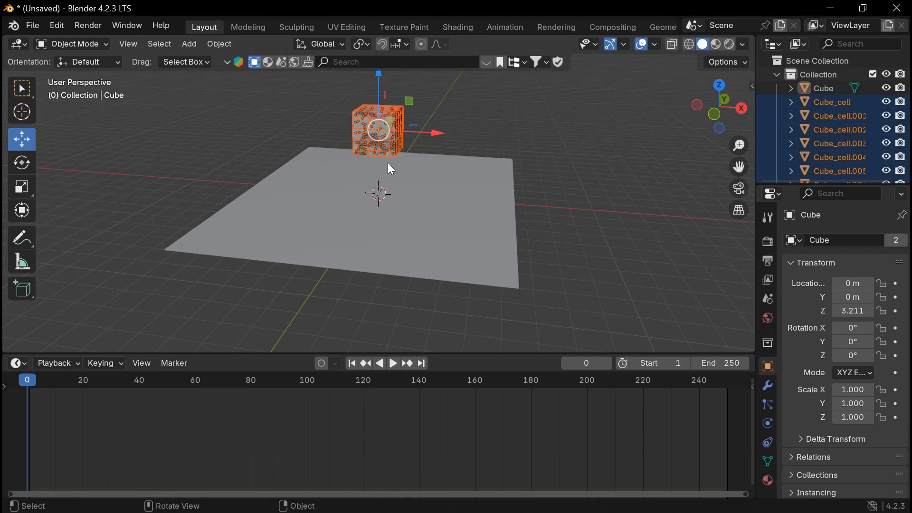
Step: Make all the selected cube fragments active rigid bodies
middle_drag(449, 114, 326, 119)
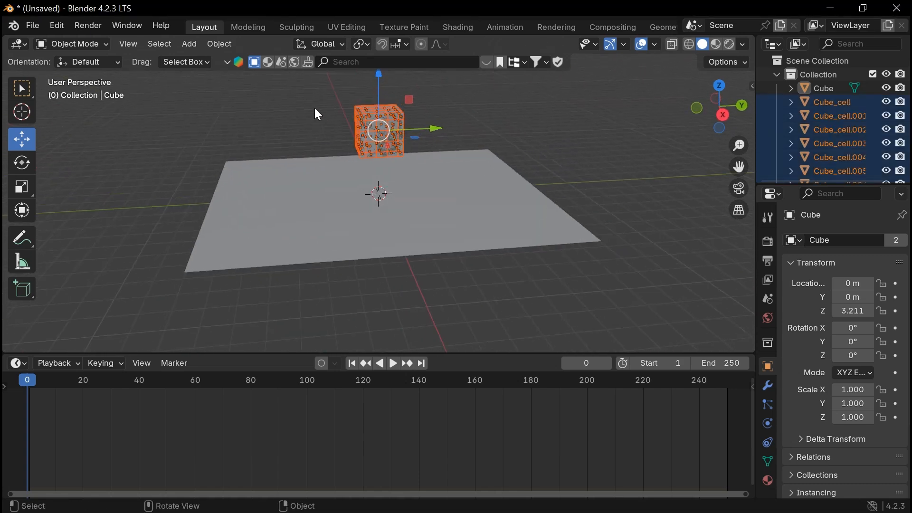
click(221, 44)
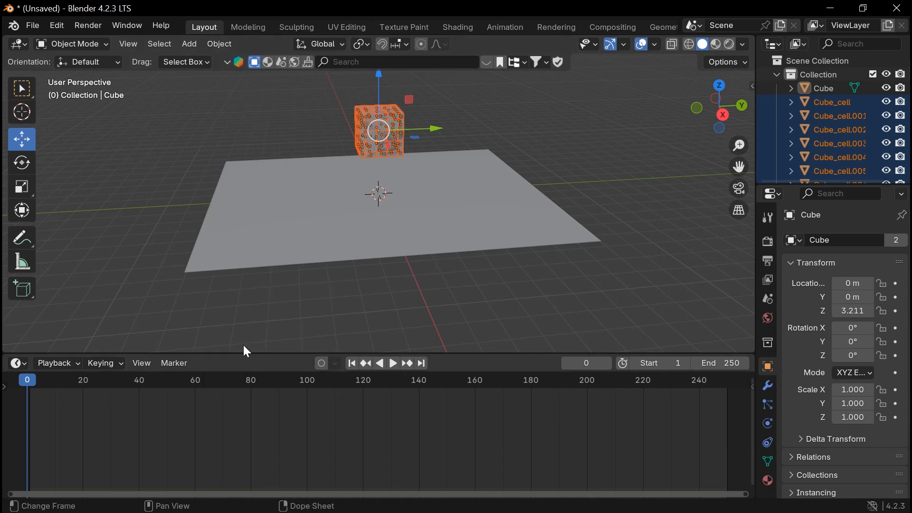
click(221, 44)
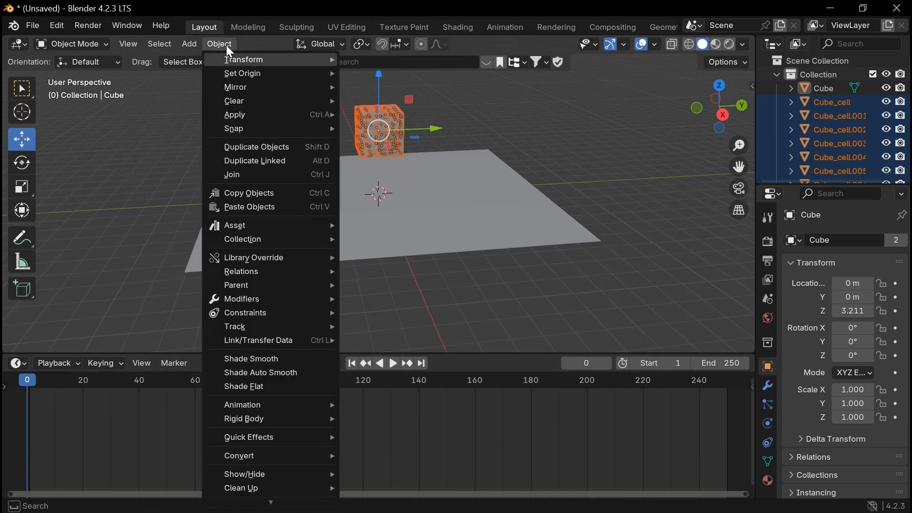
mouse_move(267, 424)
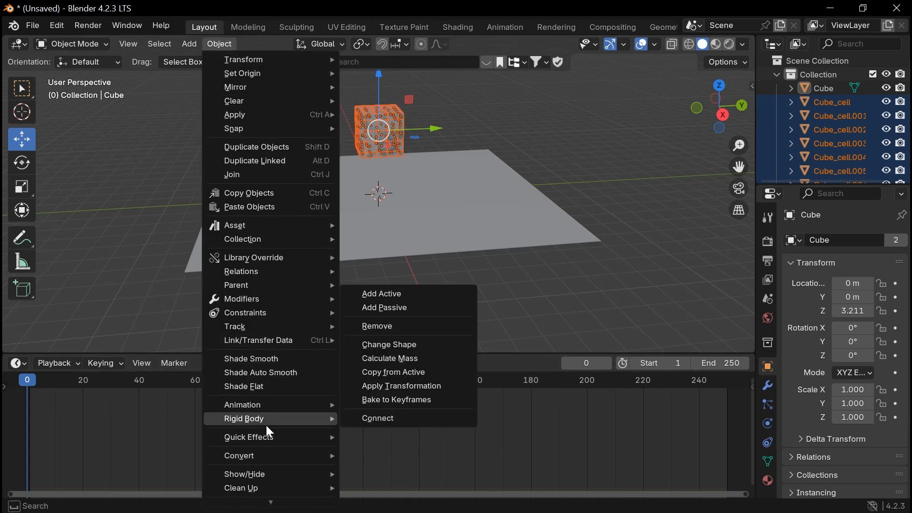
click(402, 295)
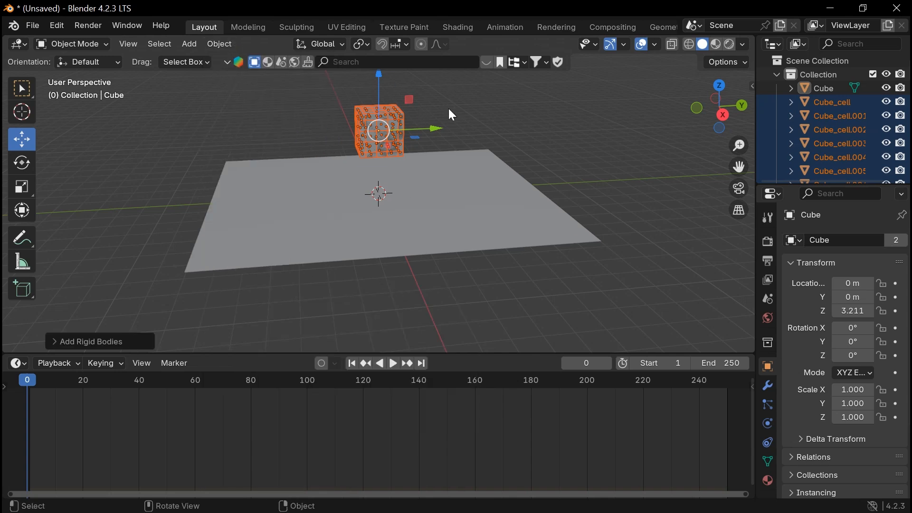
Step: Play the simulation and delete the original unfractured cube from among the fragments
key(space)
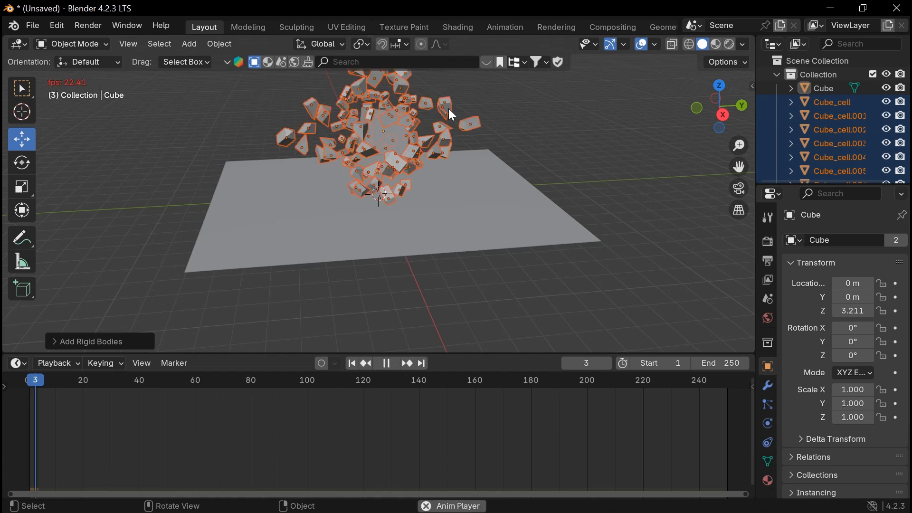
middle_drag(478, 109, 546, 235)
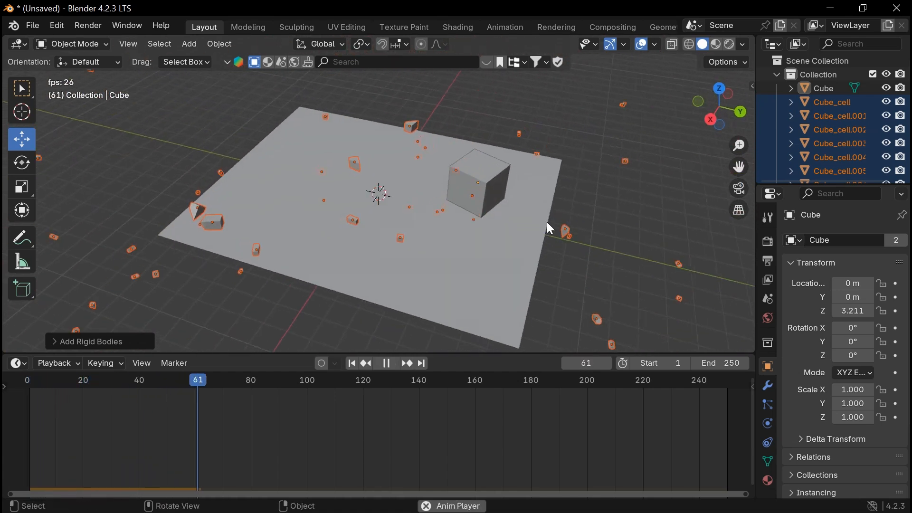
click(472, 174)
key(Delete)
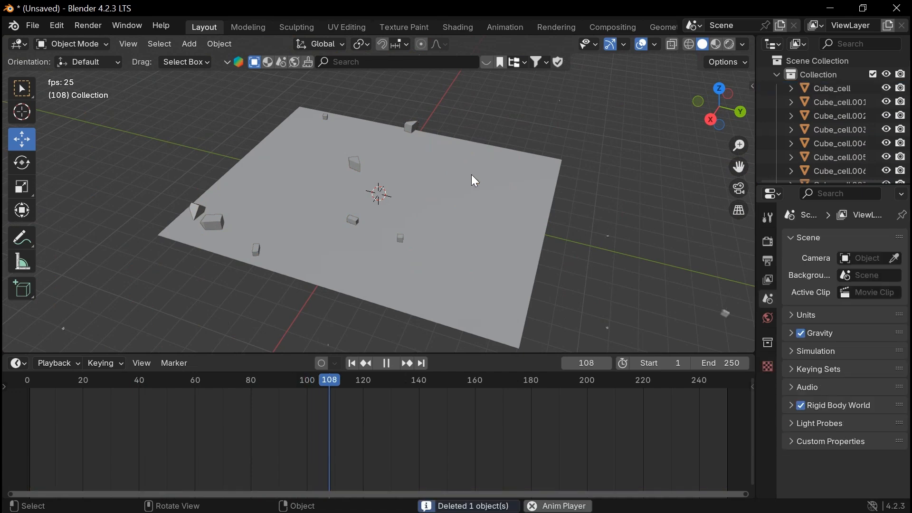
Step: Stop the playback and rewind the timeline to frame 0
click(398, 389)
drag(400, 389, 10, 415)
key(space)
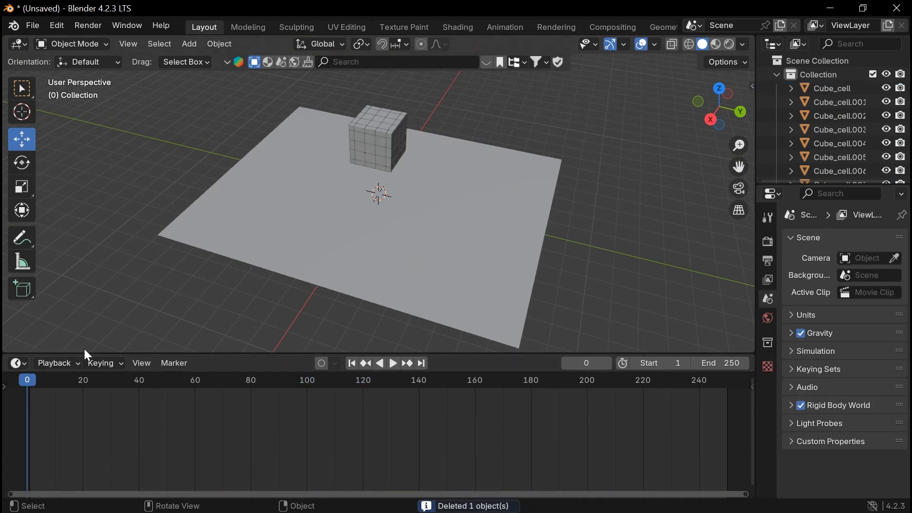
Step: Replay the cube's shatter simulation from several angles, rewinding to frame 0 after each run
key(space)
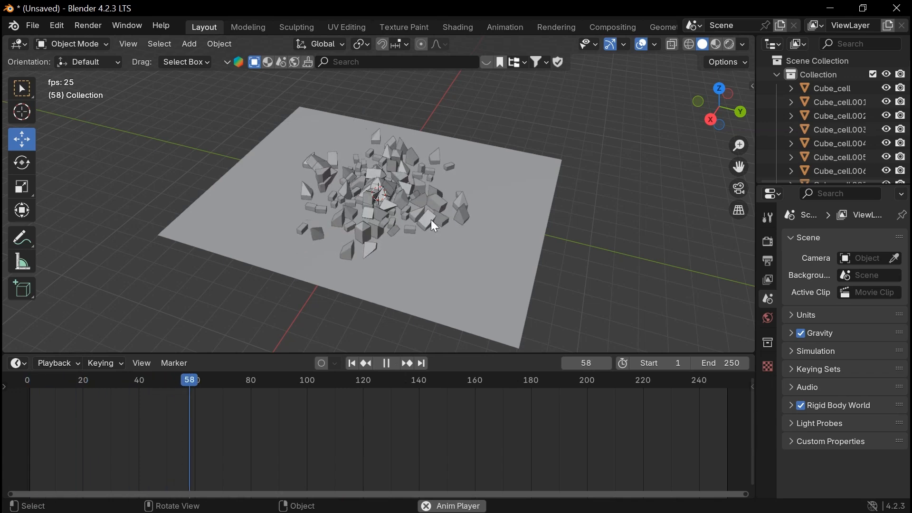
middle_drag(449, 214, 330, 216)
key(space)
drag(270, 390, 26, 393)
key(space)
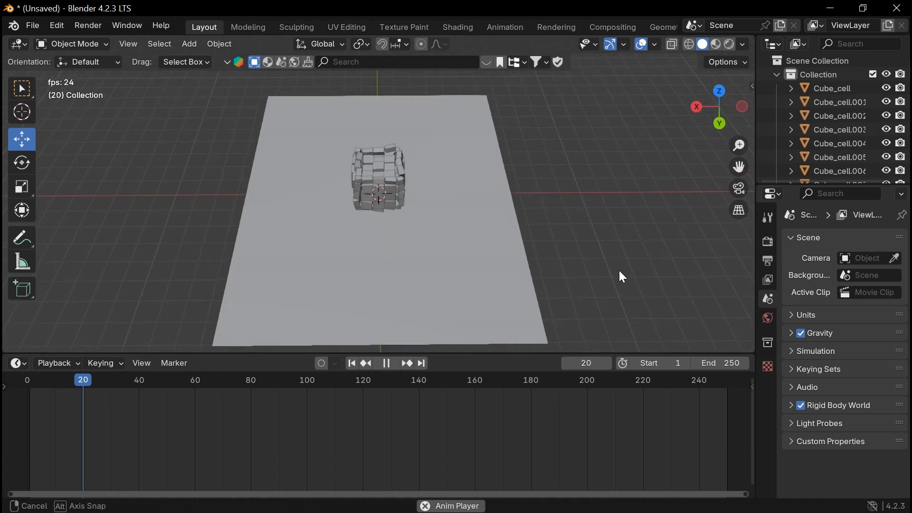
middle_drag(137, 261, 257, 303)
key(space)
drag(279, 381, 27, 381)
key(space)
scroll(421, 171, up, 3)
scroll(423, 148, down, 8)
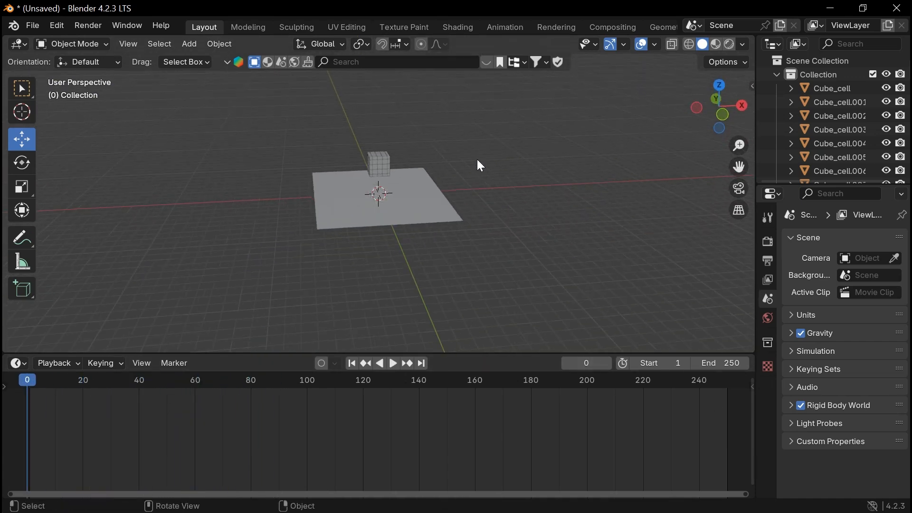